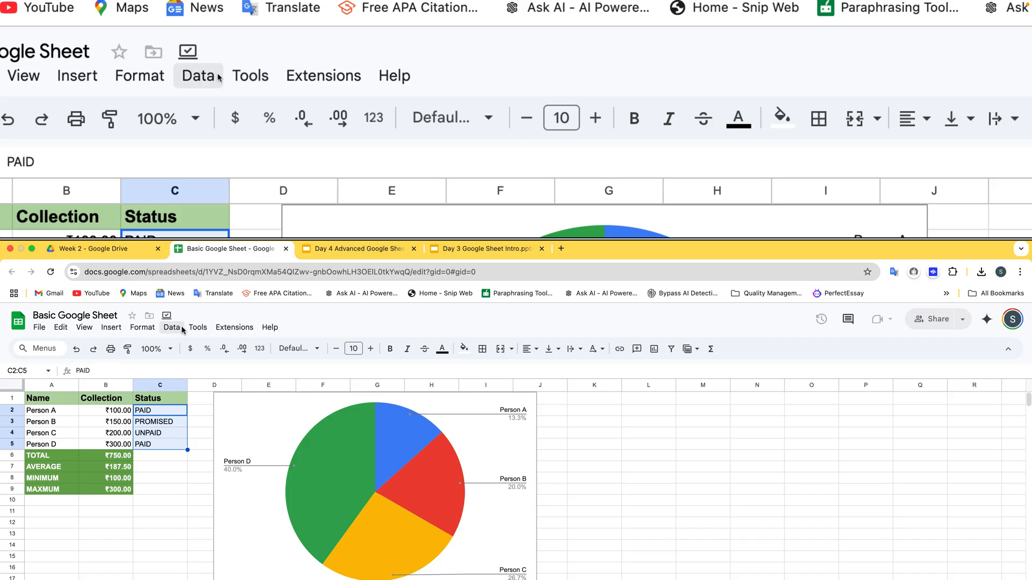
Add a data validation rule to the status cells C2:C5 with the criterion "Is equal to" and the value "PAID" in quotation marks.
{"action": "left_click", "coordinate": [172, 327]}
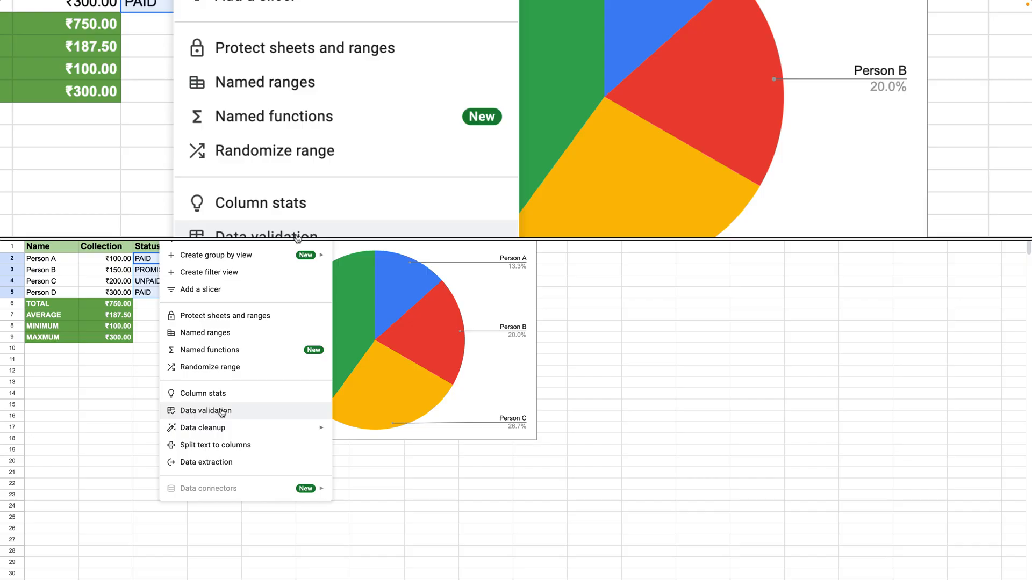
{"action": "mouse_move", "coordinate": [221, 427]}
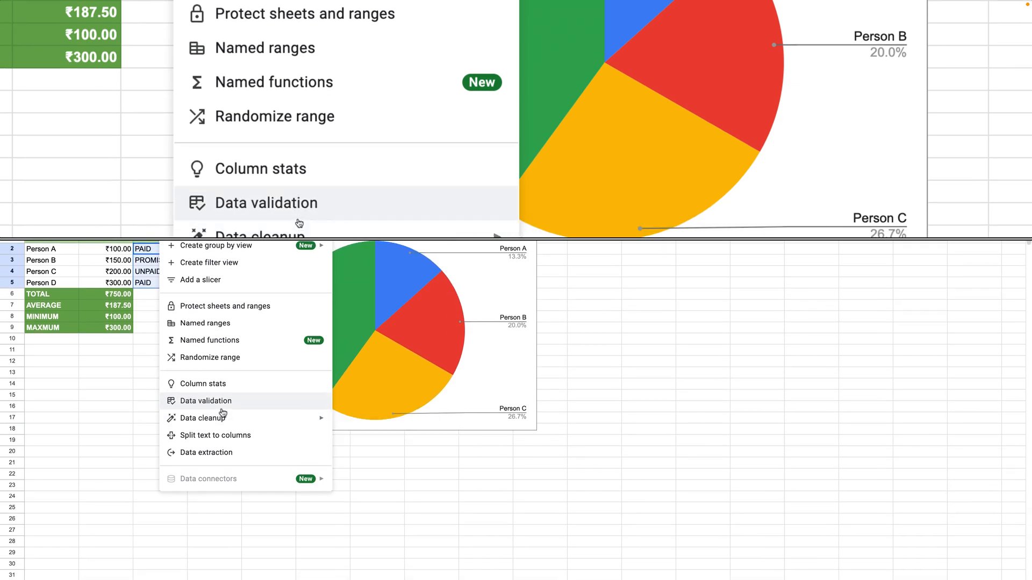
{"action": "left_click", "coordinate": [221, 410]}
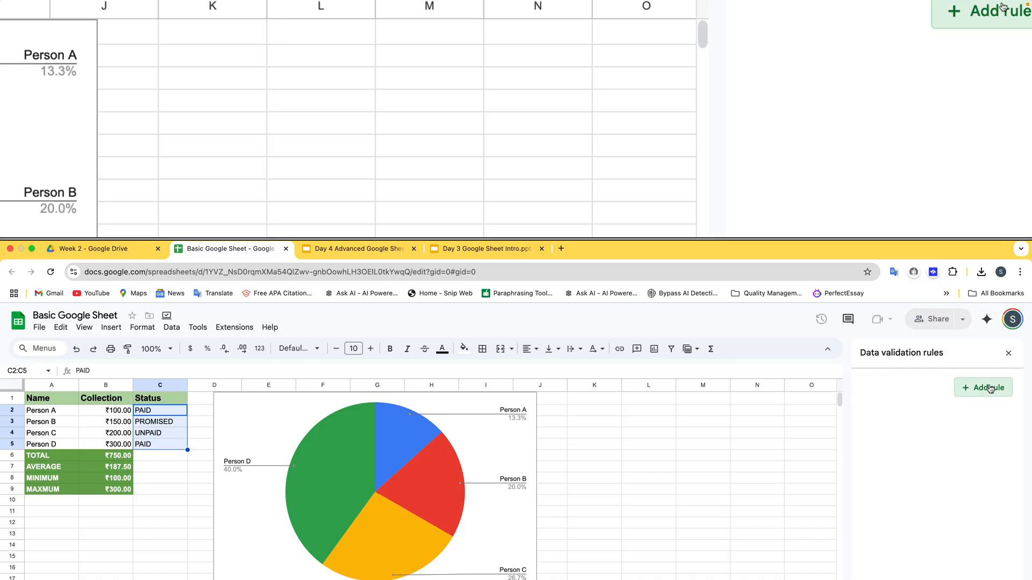
{"action": "left_click", "coordinate": [990, 388]}
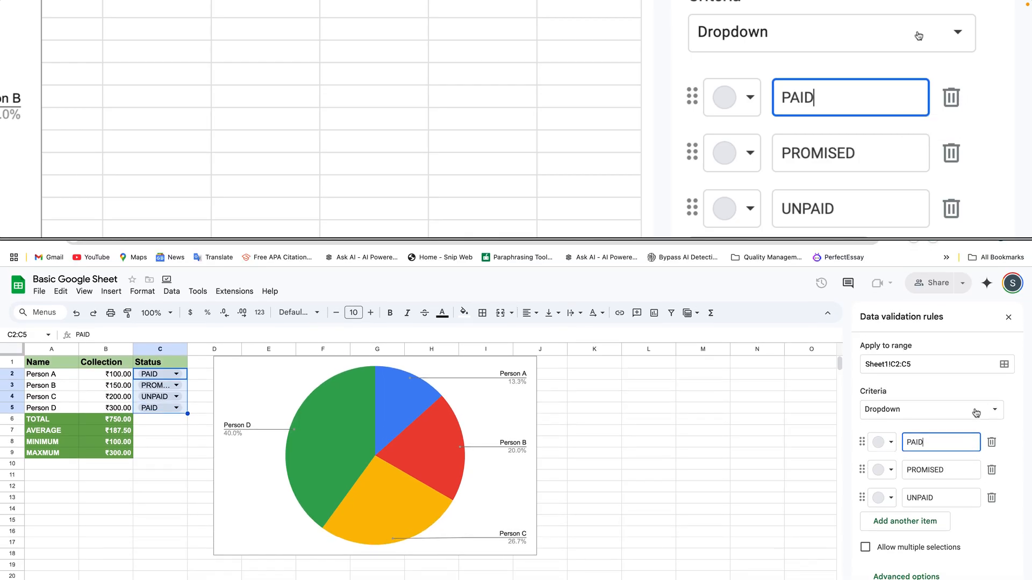
{"action": "left_click", "coordinate": [954, 413]}
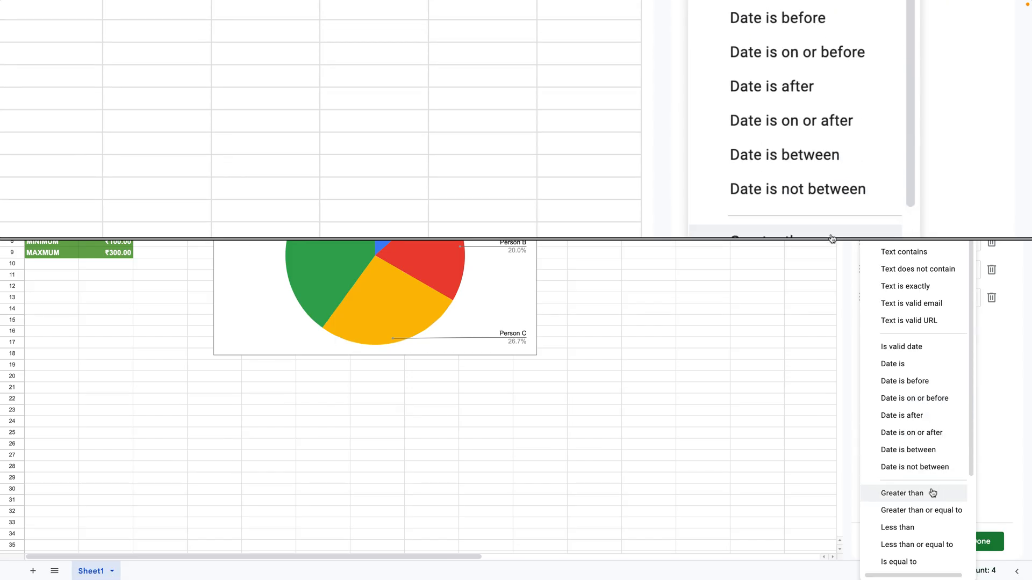
{"action": "left_click", "coordinate": [926, 571]}
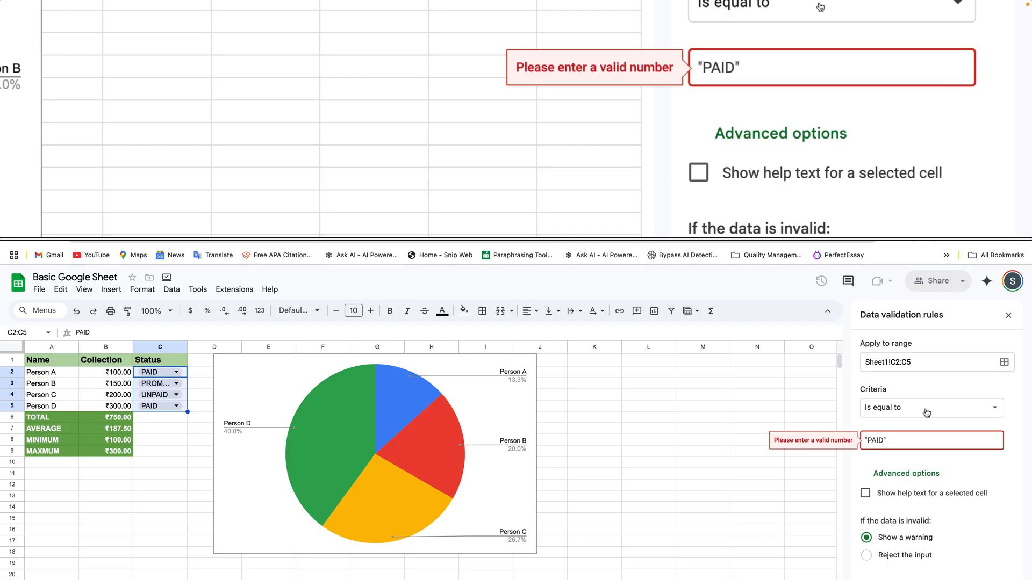
Change the validation criterion for C2:C5 to "Text is exactly" with the value PAID without quotation marks.
{"action": "left_click", "coordinate": [927, 412]}
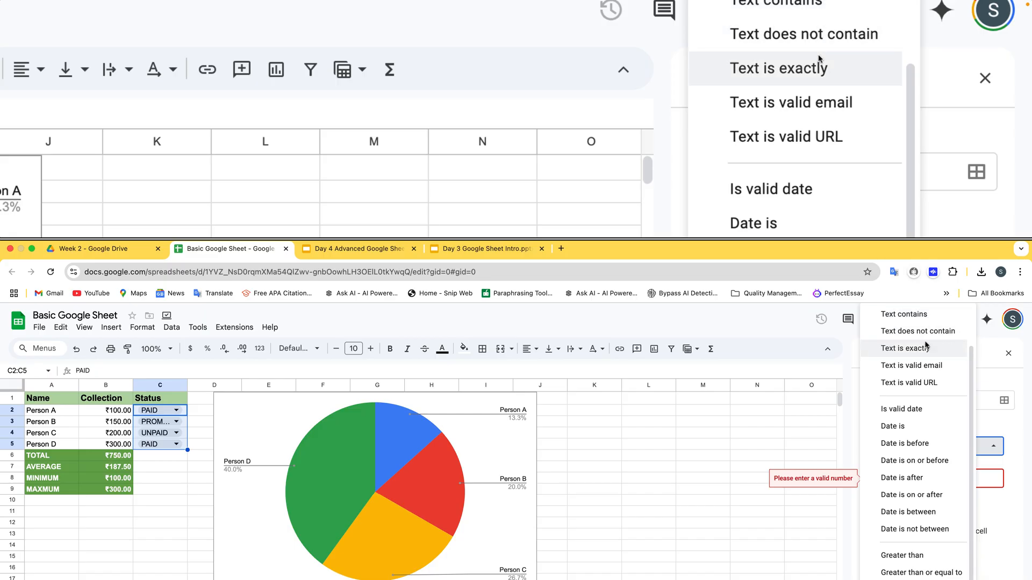
{"action": "left_click", "coordinate": [926, 347]}
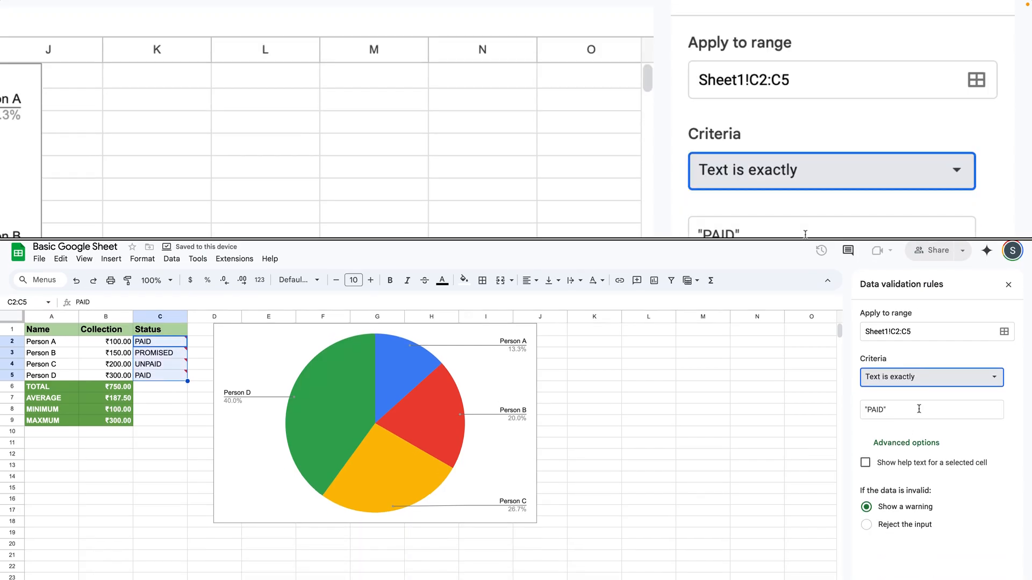
{"action": "left_click", "coordinate": [919, 477]}
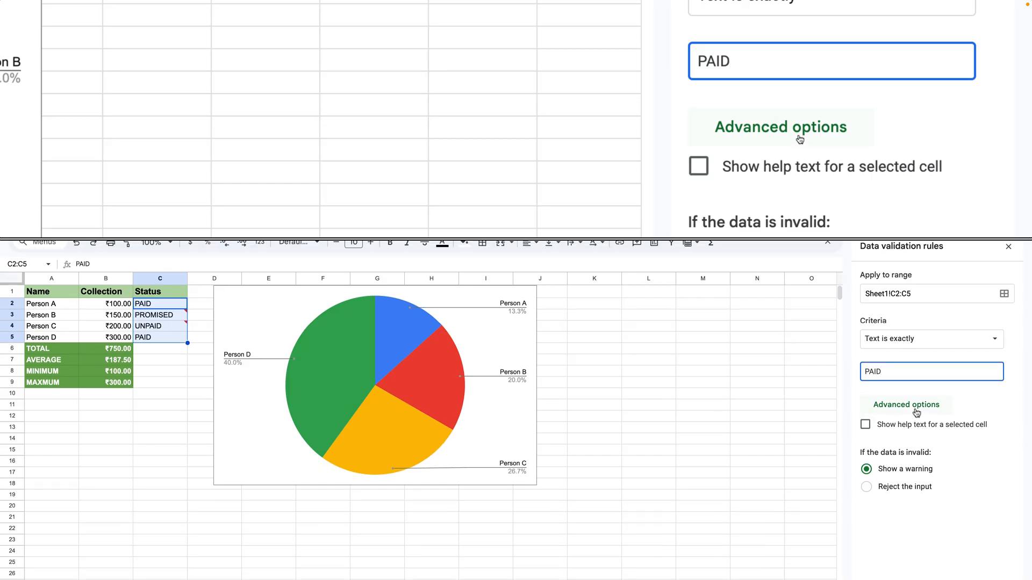
{"action": "left_click", "coordinate": [916, 412]}
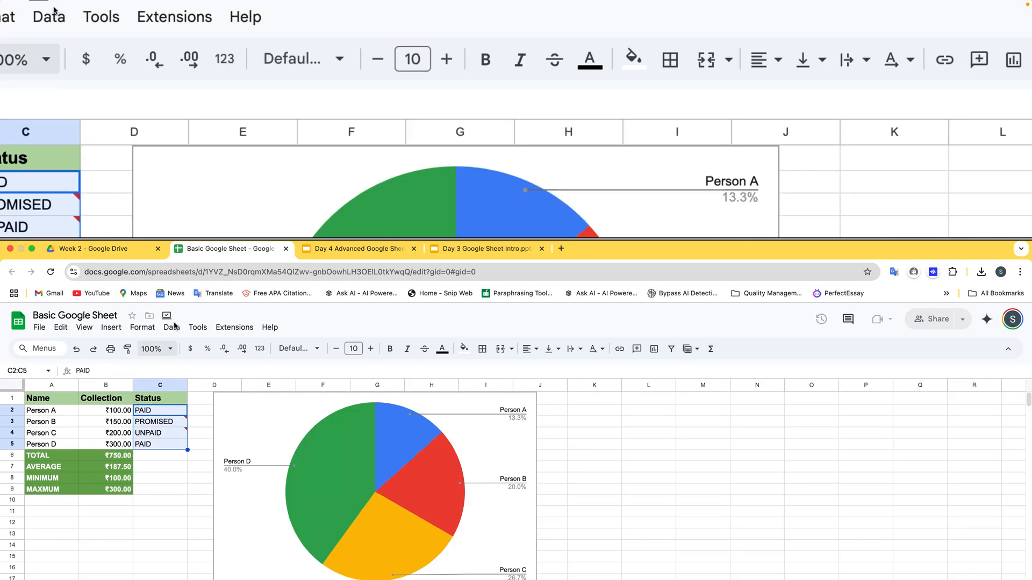
Remove all data validation rules from the status cells C2:C5.
{"action": "left_click", "coordinate": [174, 327]}
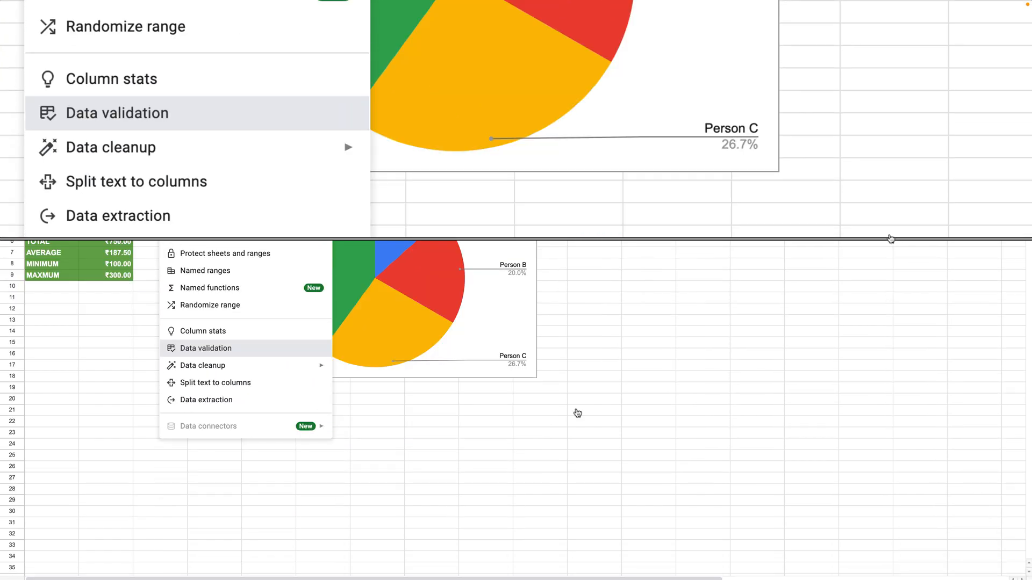
{"action": "left_click", "coordinate": [231, 413]}
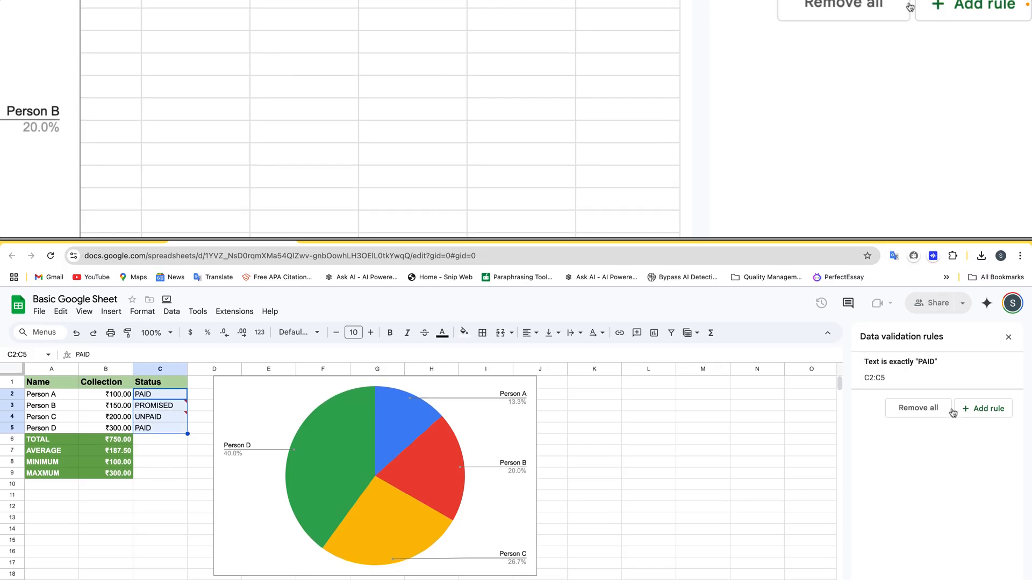
{"action": "left_click", "coordinate": [944, 412]}
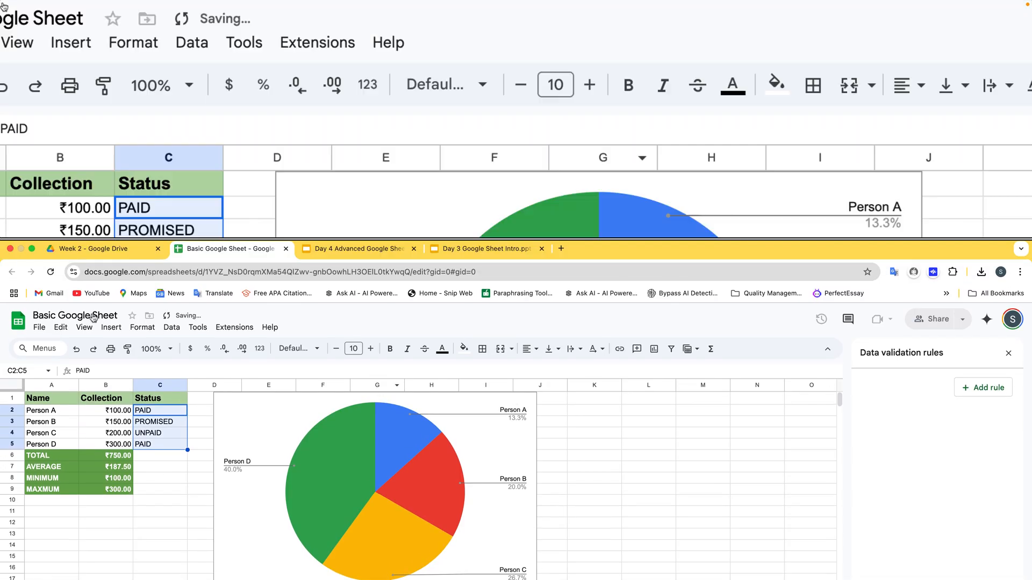
Add a conditional formatting rule to C2:C5 that fills cells light green when the text is exactly PAID.
{"action": "left_click", "coordinate": [136, 334]}
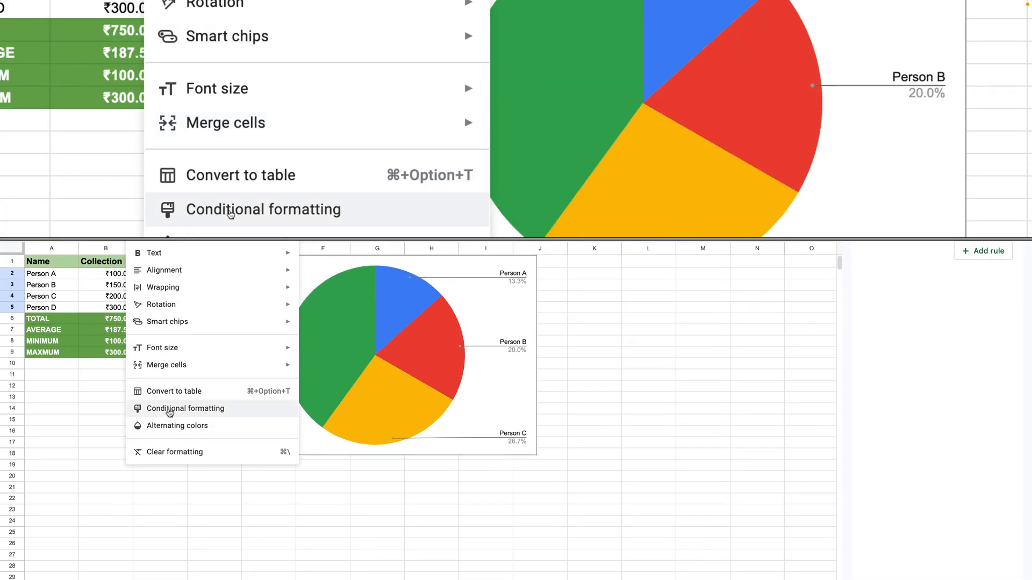
{"action": "left_click", "coordinate": [170, 411]}
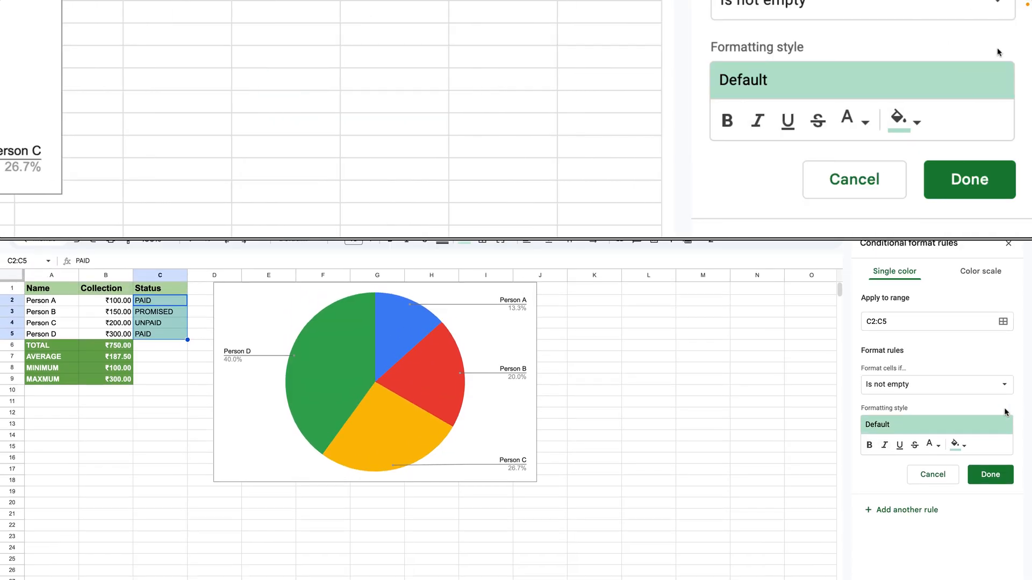
{"action": "left_click", "coordinate": [996, 412]}
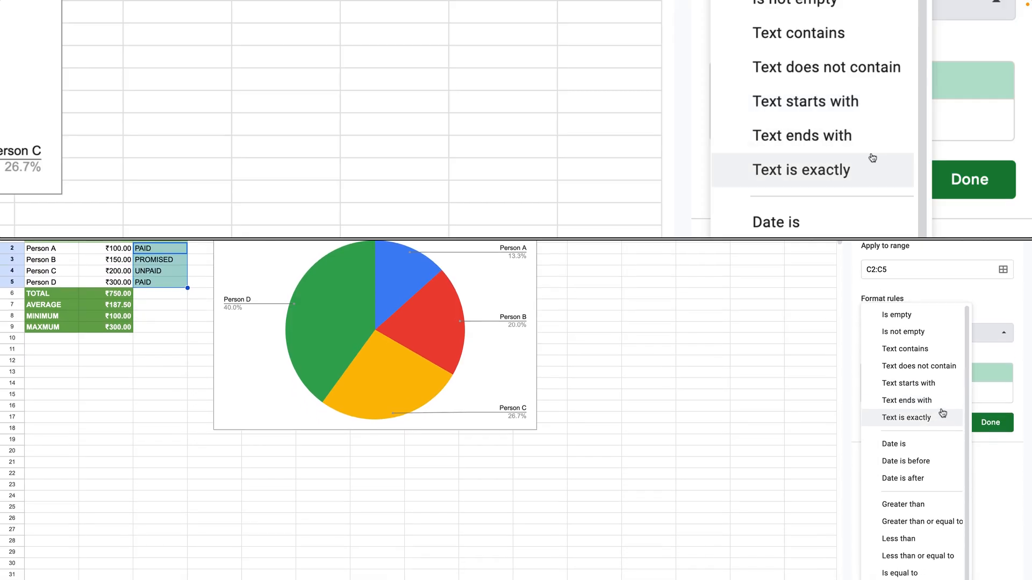
{"action": "left_click", "coordinate": [942, 412]}
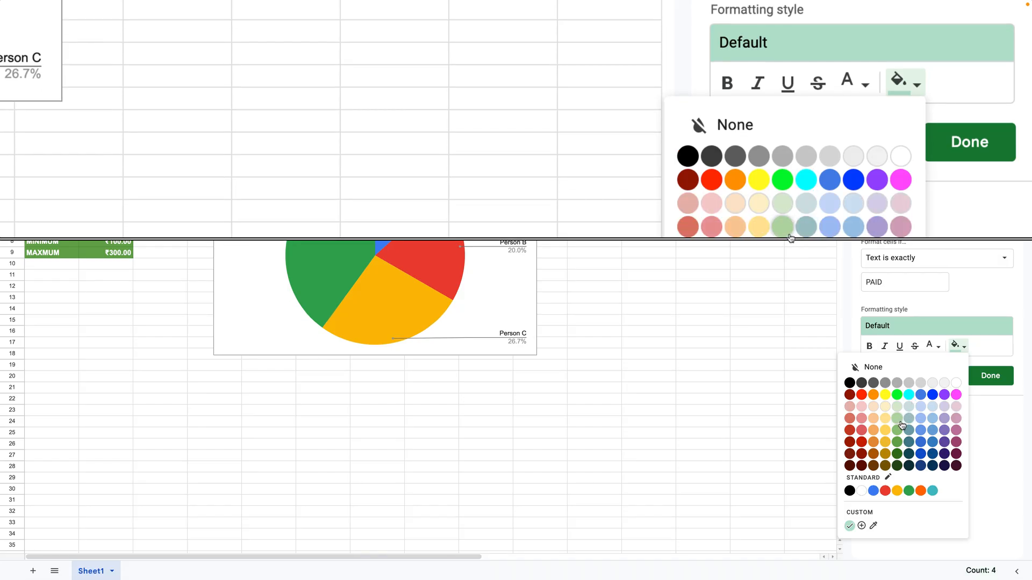
{"action": "left_click", "coordinate": [901, 425]}
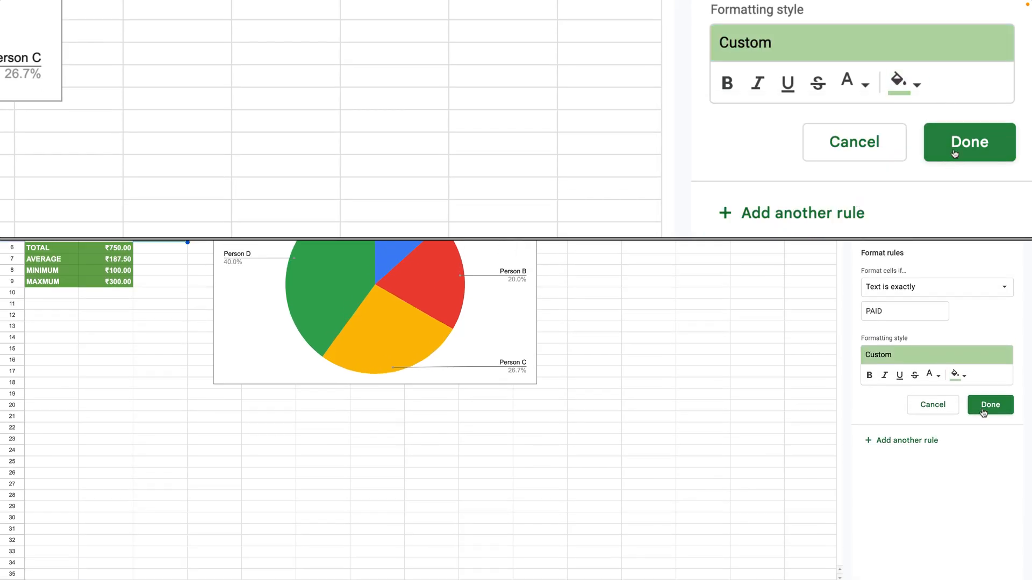
{"action": "left_click", "coordinate": [981, 406]}
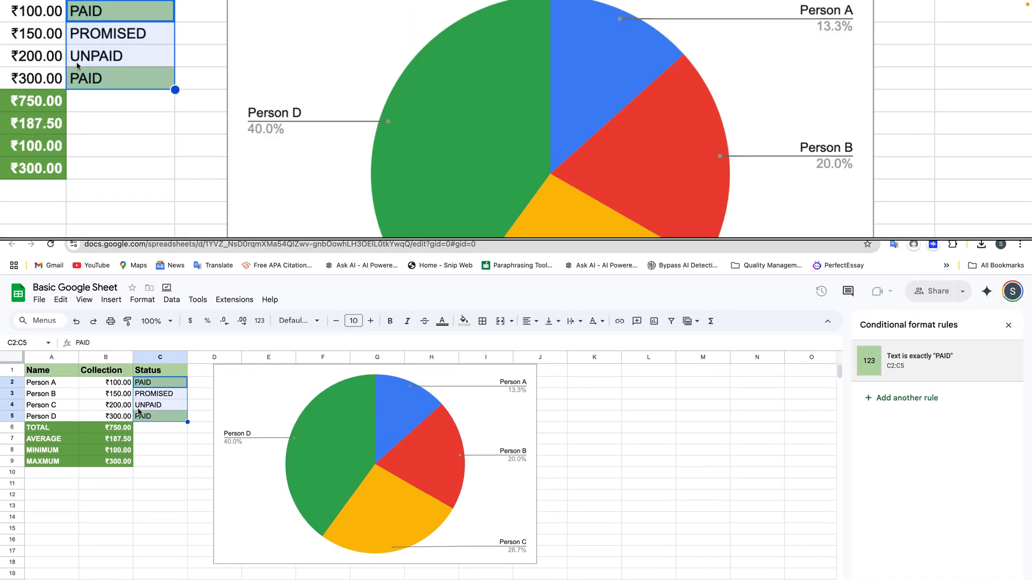
{"action": "left_click", "coordinate": [144, 404]}
{"action": "key", "text": "Down"}
{"action": "key", "text": "Down"}
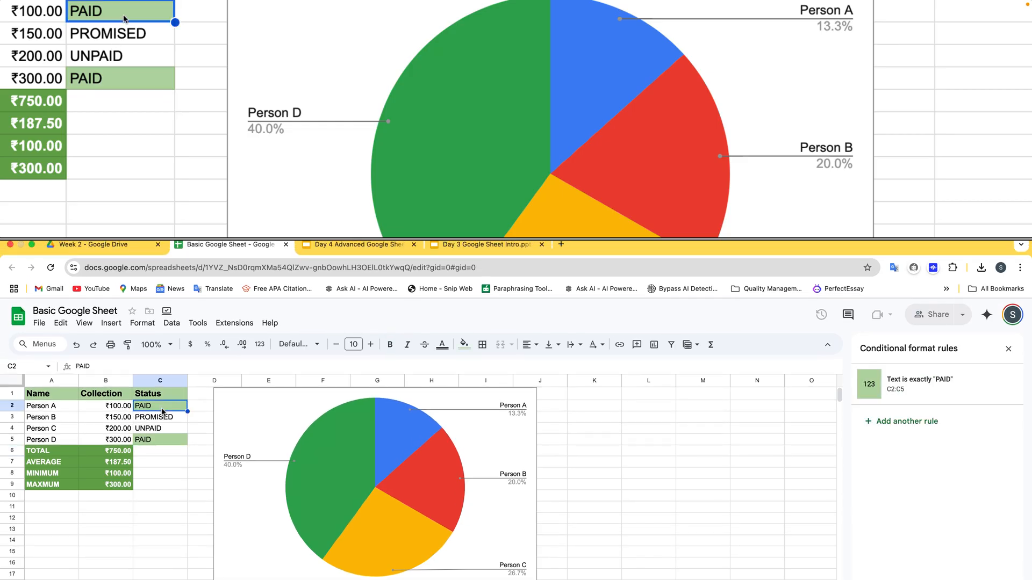
Add another conditional formatting rule to C2:C5 that fills cells light red when the text is exactly UNPAID.
{"action": "left_click_drag", "start_coordinate": [162, 410], "coordinate": [165, 437]}
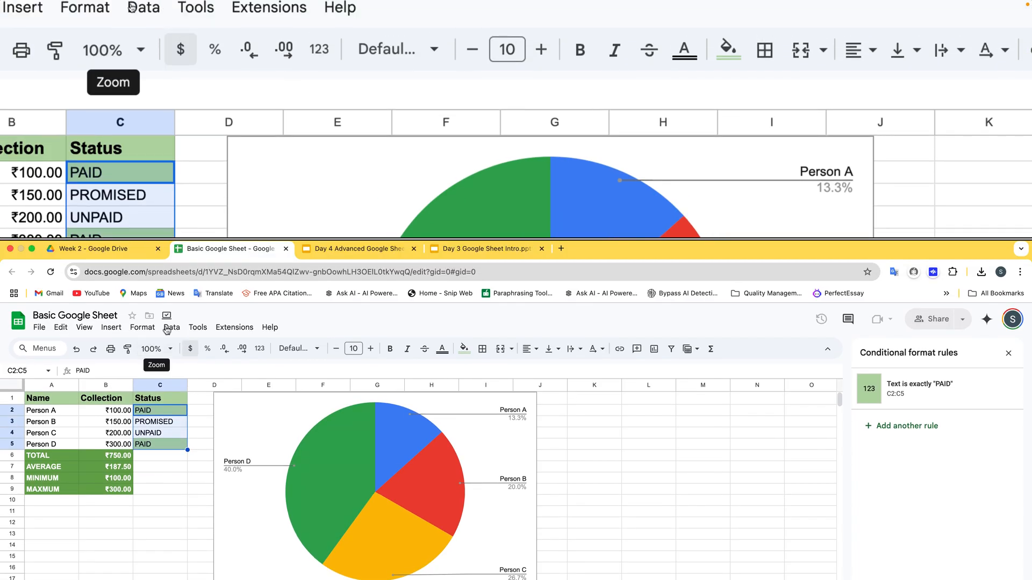
{"action": "left_click", "coordinate": [143, 327]}
{"action": "mouse_move", "coordinate": [172, 376]}
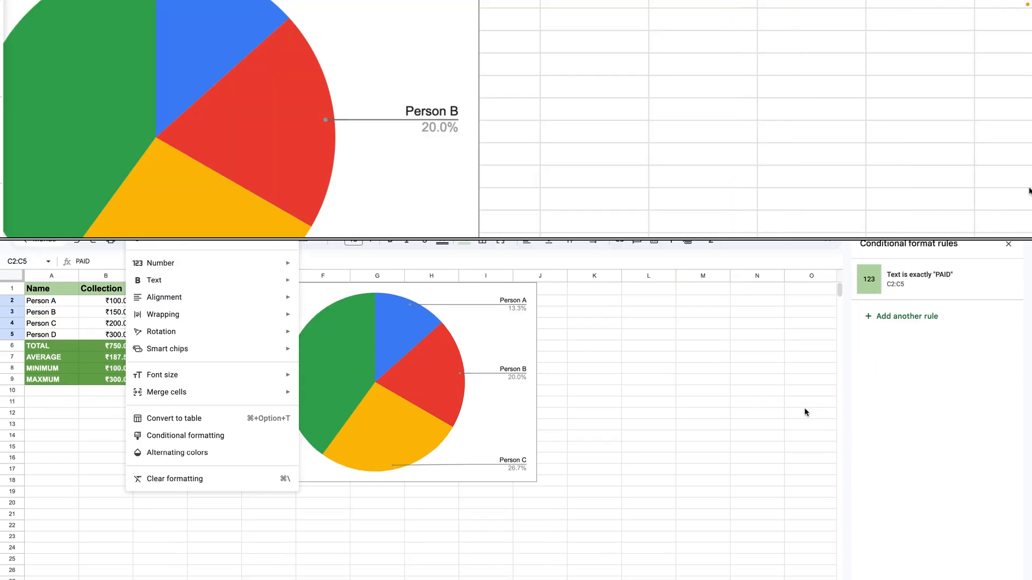
{"action": "left_click", "coordinate": [998, 413]}
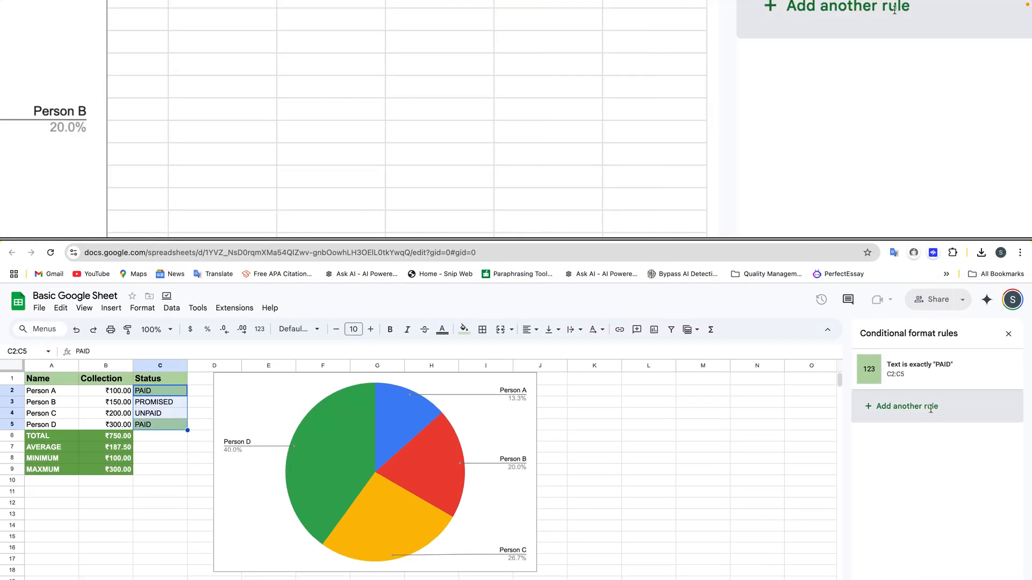
{"action": "left_click", "coordinate": [930, 407]}
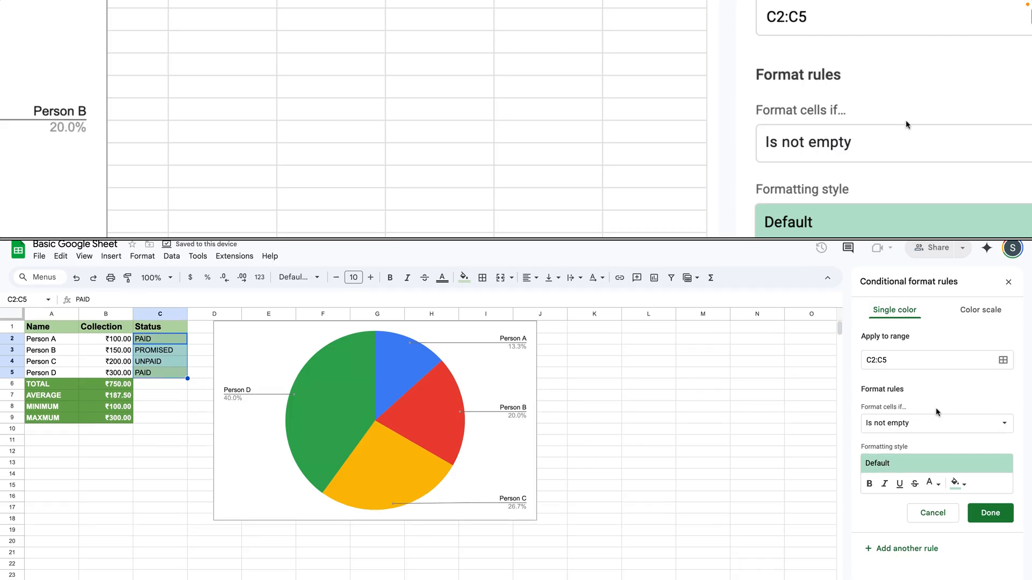
{"action": "left_click", "coordinate": [936, 474]}
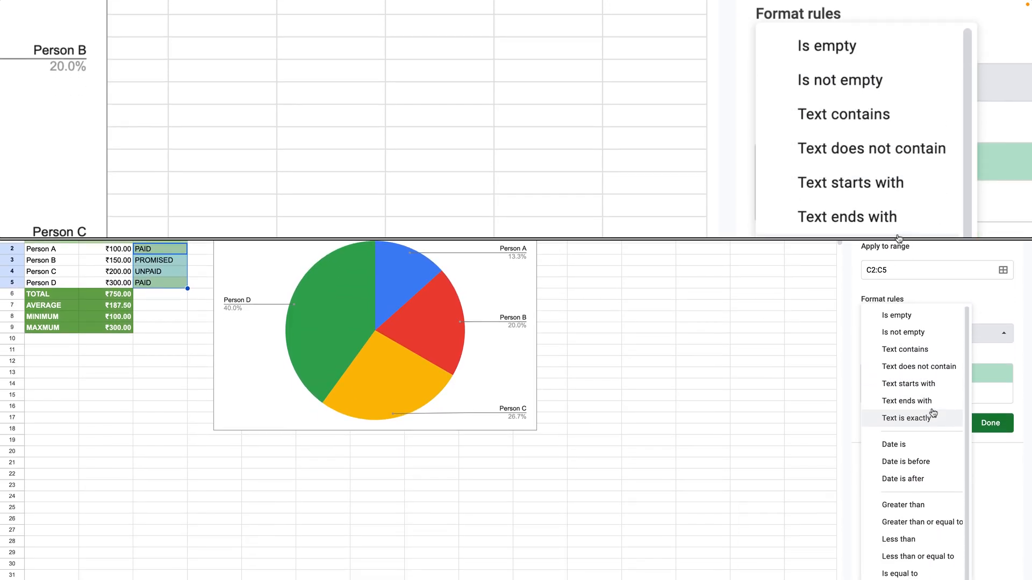
{"action": "left_click", "coordinate": [906, 456]}
{"action": "left_click", "coordinate": [917, 380]}
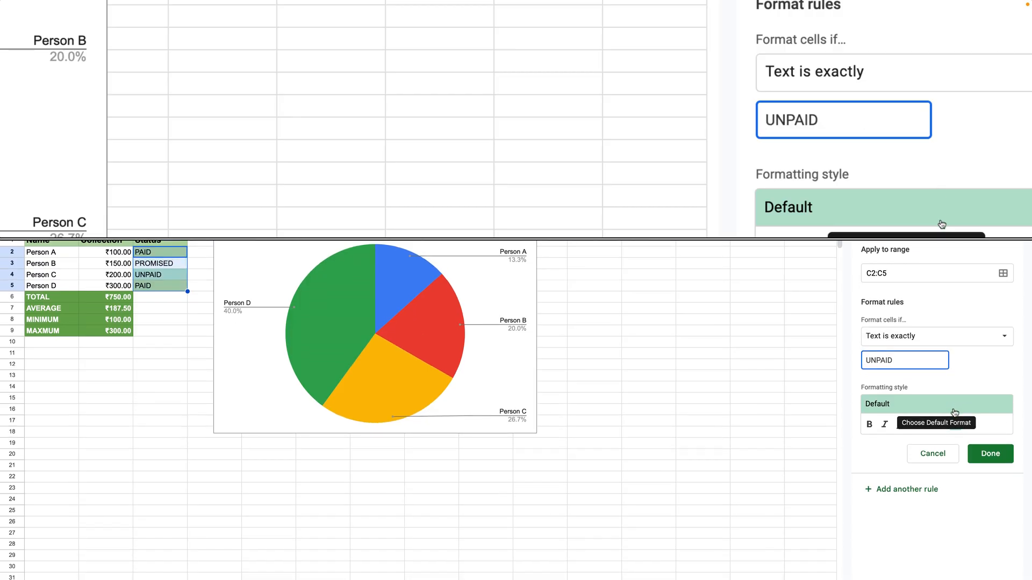
{"action": "left_click", "coordinate": [954, 413]}
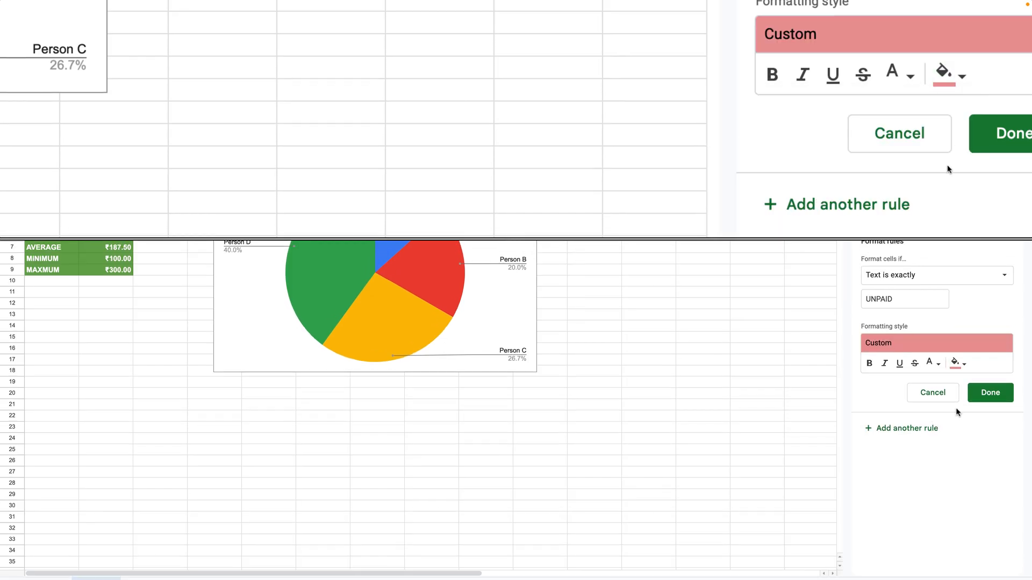
{"action": "left_click", "coordinate": [986, 387]}
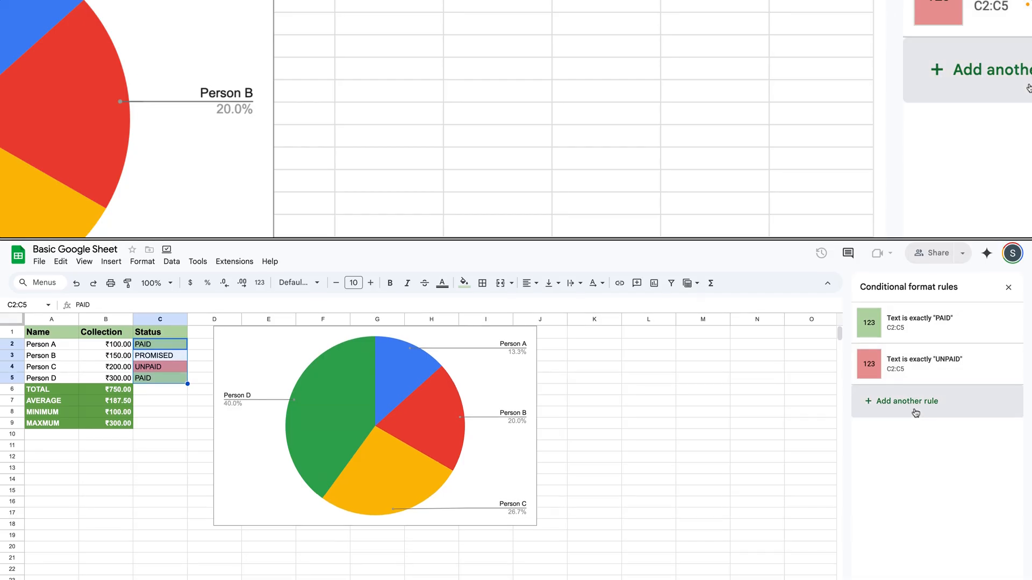
Add another conditional formatting rule to C2:C5 that fills cells light orange when the text is exactly PROMIMISED.
{"action": "left_click", "coordinate": [915, 412]}
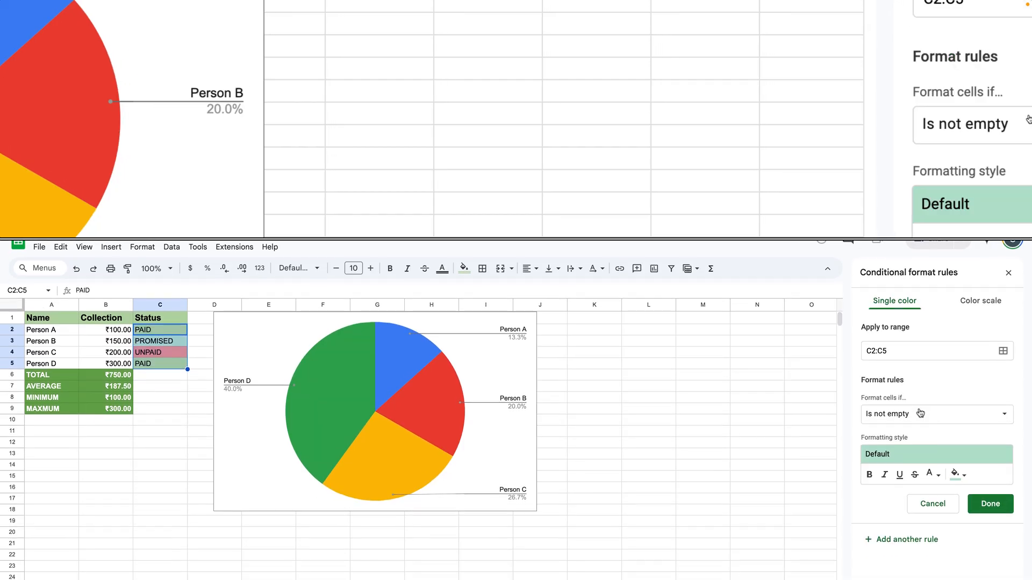
{"action": "left_click", "coordinate": [924, 428]}
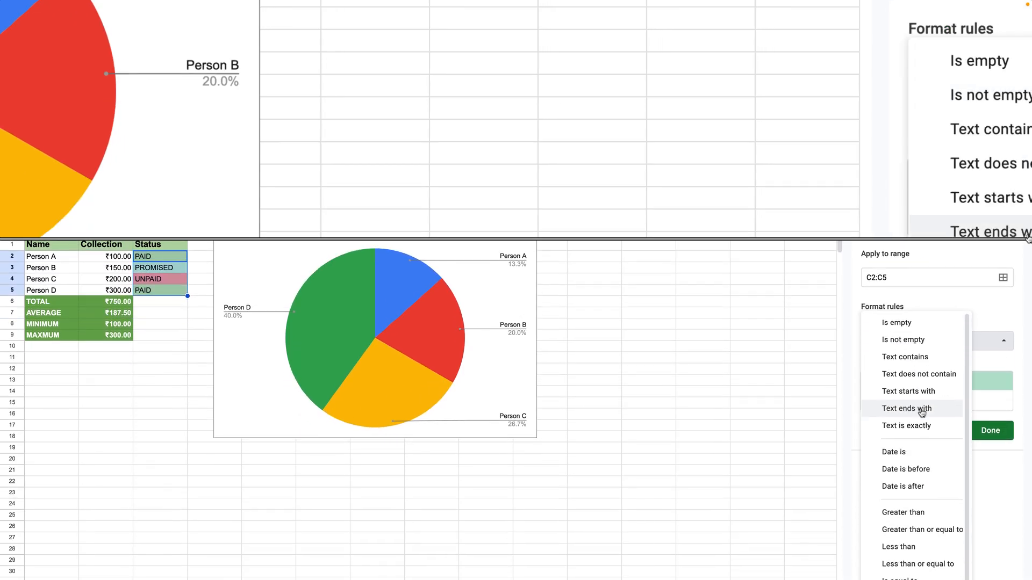
{"action": "left_click", "coordinate": [913, 450]}
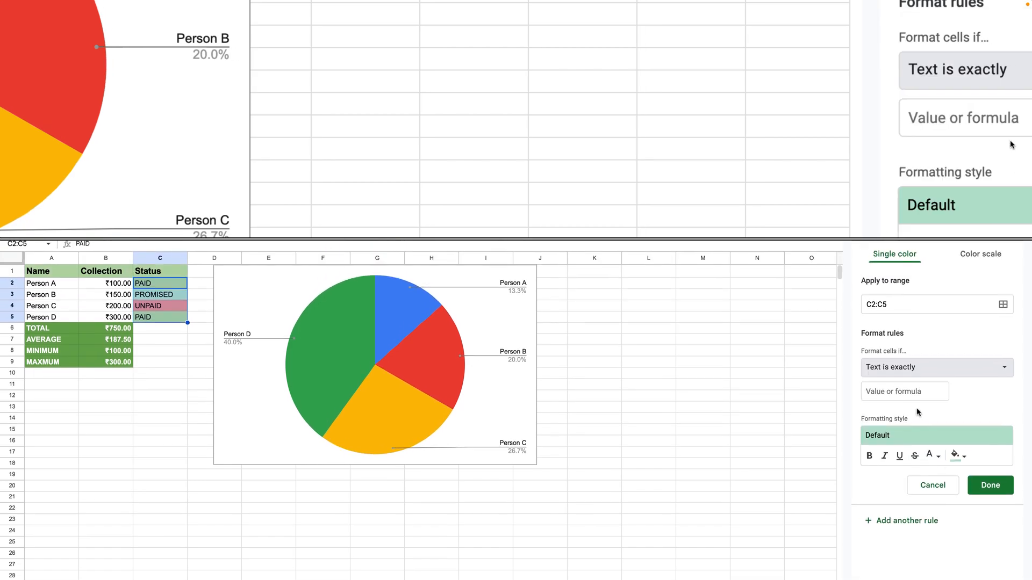
{"action": "left_click", "coordinate": [917, 384]}
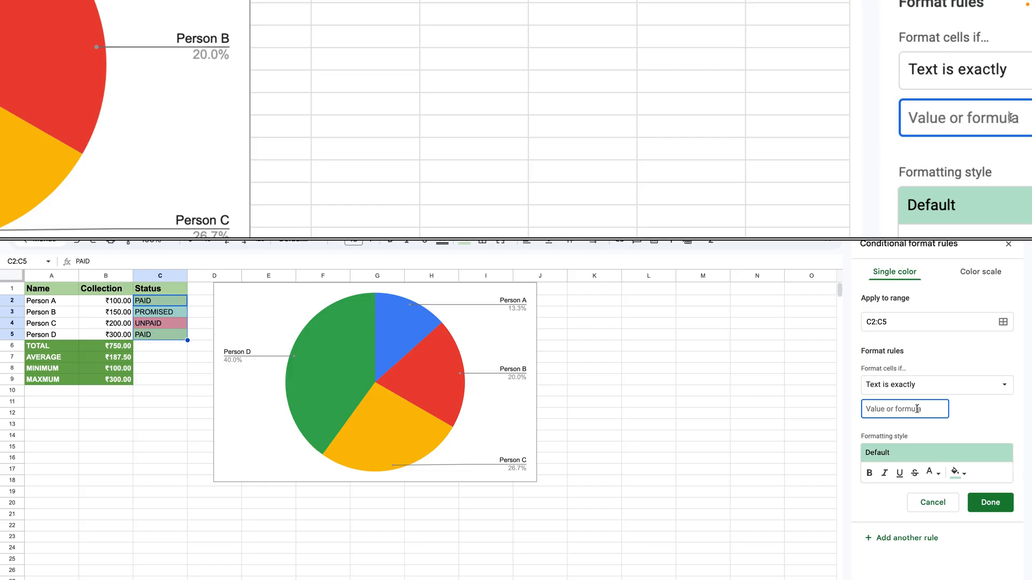
{"action": "type", "text": "PROMI"}
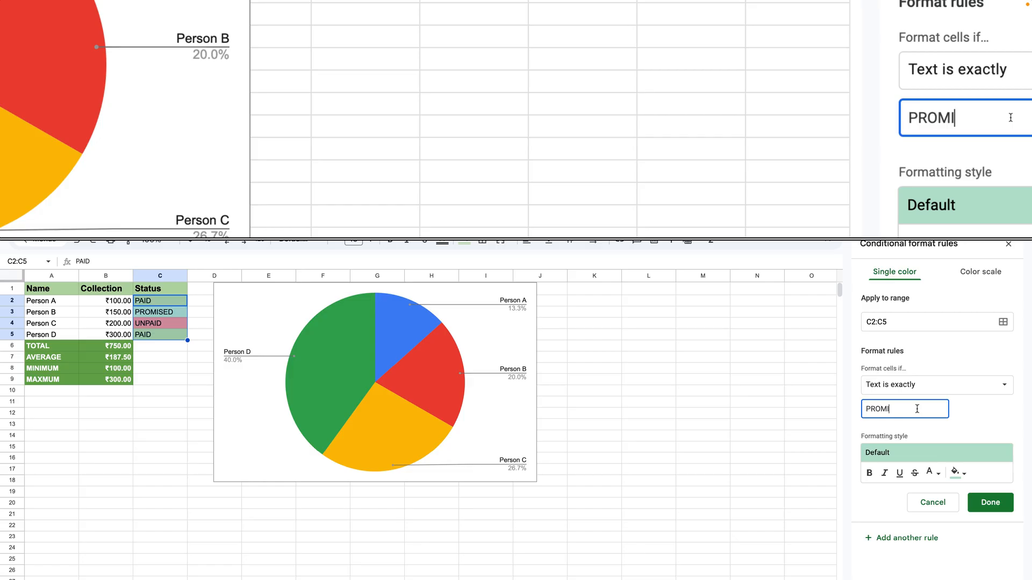
{"action": "type", "text": "MISED"}
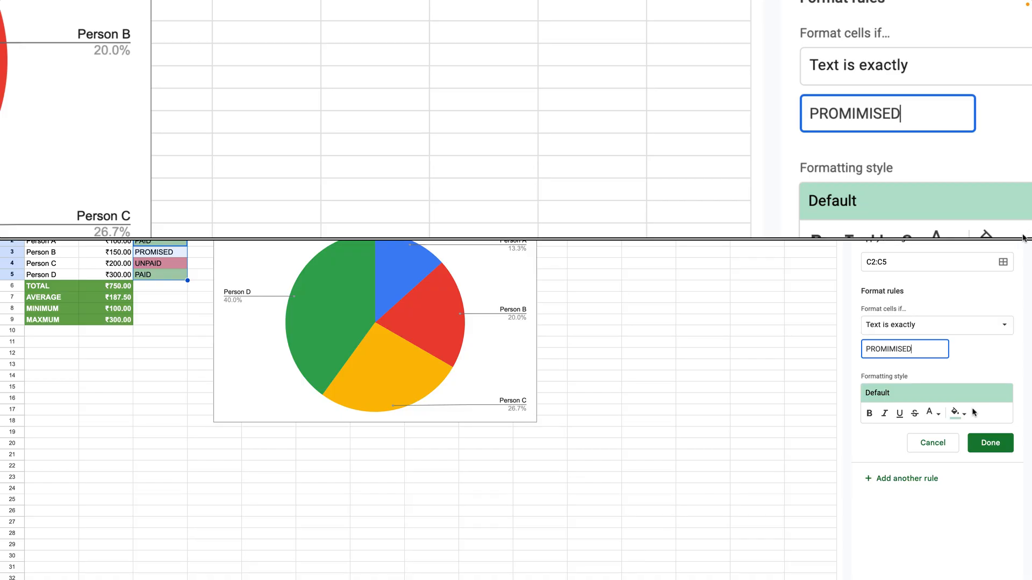
{"action": "left_click", "coordinate": [961, 412]}
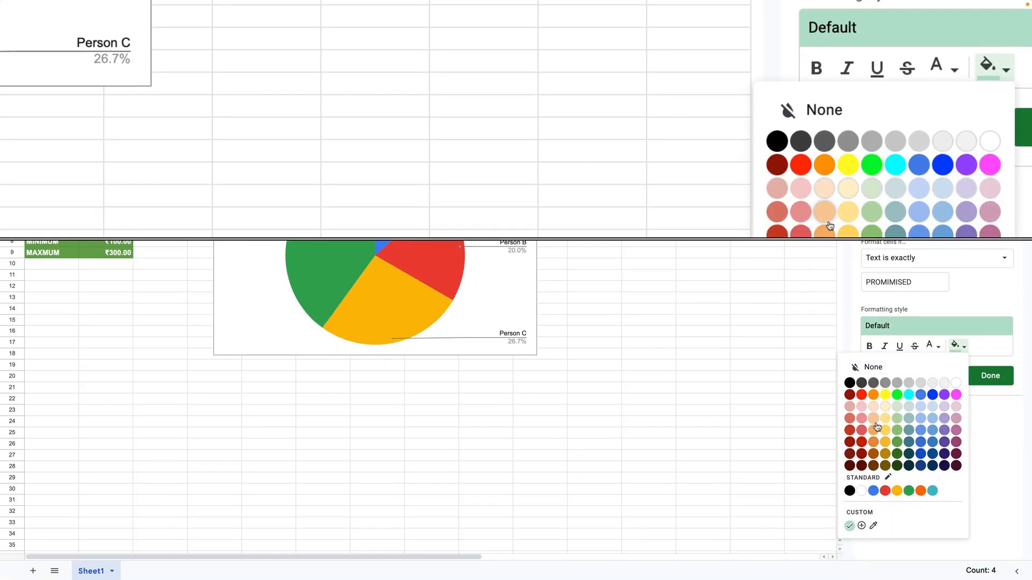
{"action": "left_click", "coordinate": [875, 422]}
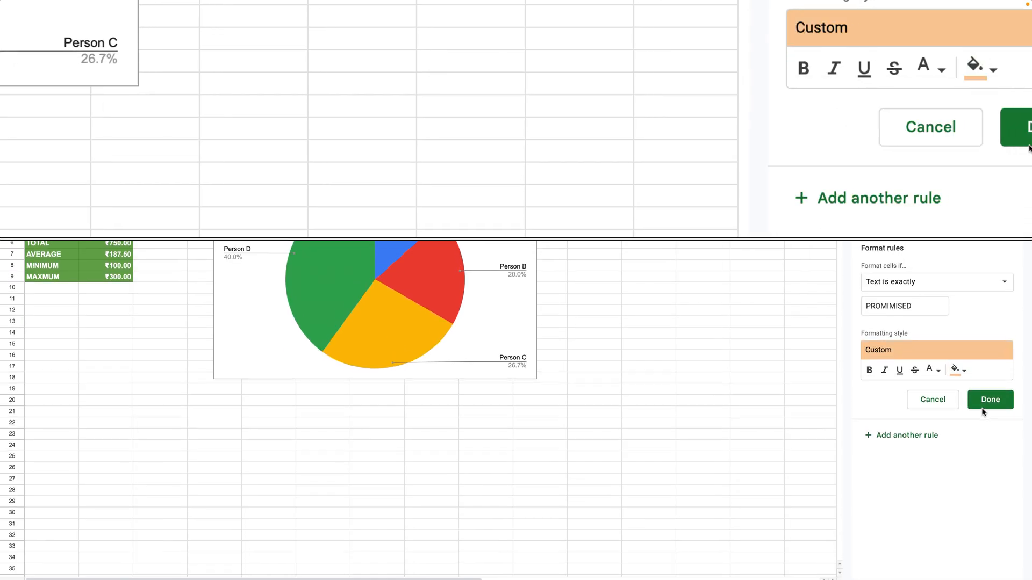
{"action": "left_click", "coordinate": [982, 407]}
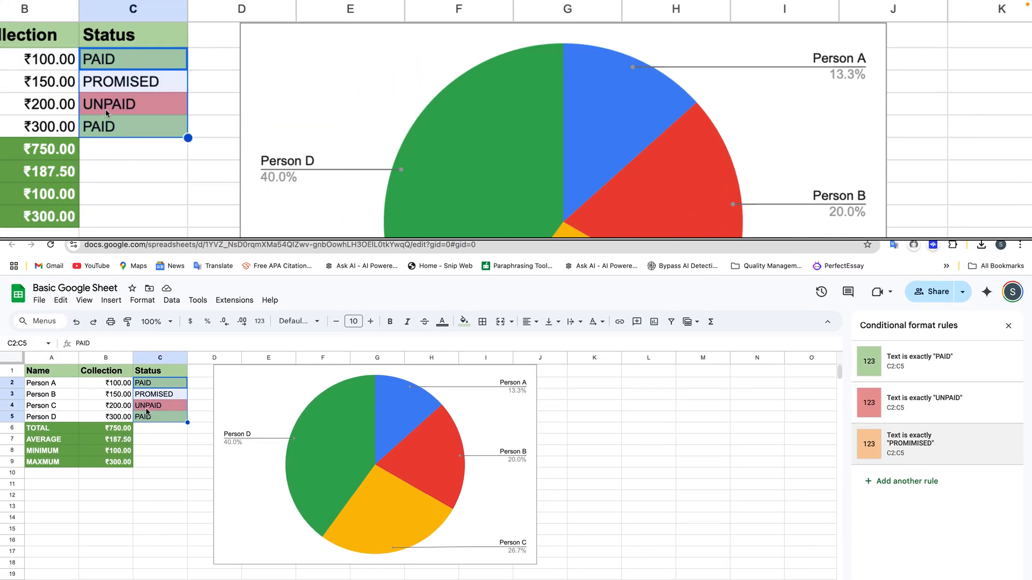
Re-enter PROMISED as Person B's status in C3.
{"action": "left_click", "coordinate": [146, 410]}
{"action": "left_click", "coordinate": [169, 394]}
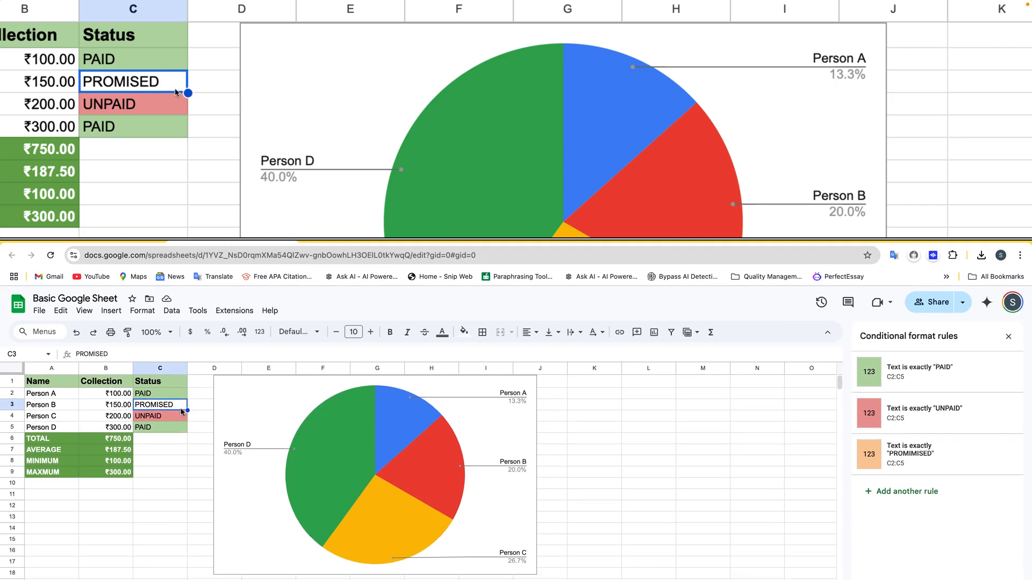
{"action": "double_click", "coordinate": [175, 408]}
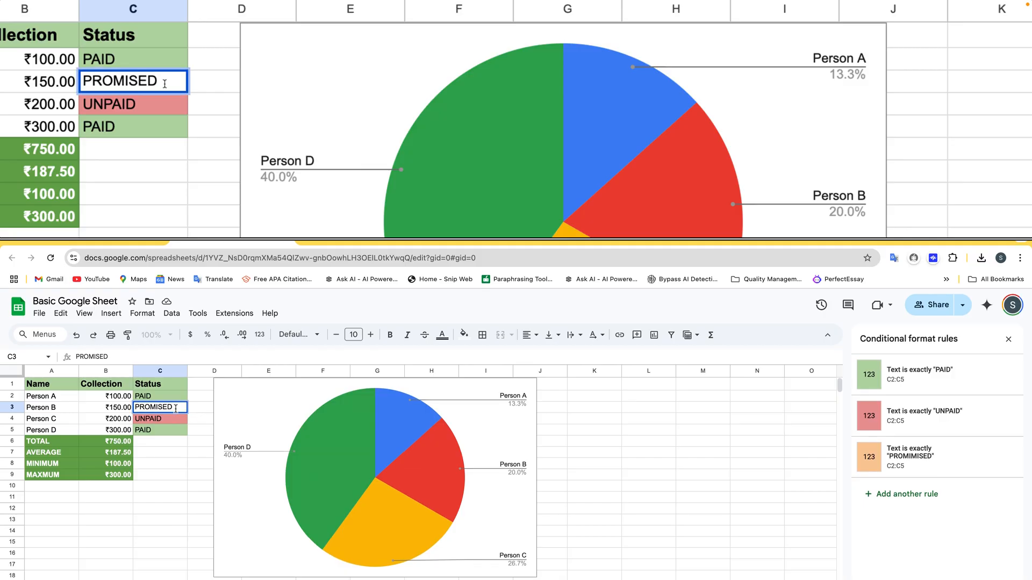
{"action": "double_click", "coordinate": [176, 408]}
{"action": "type", "text": "PRO"}
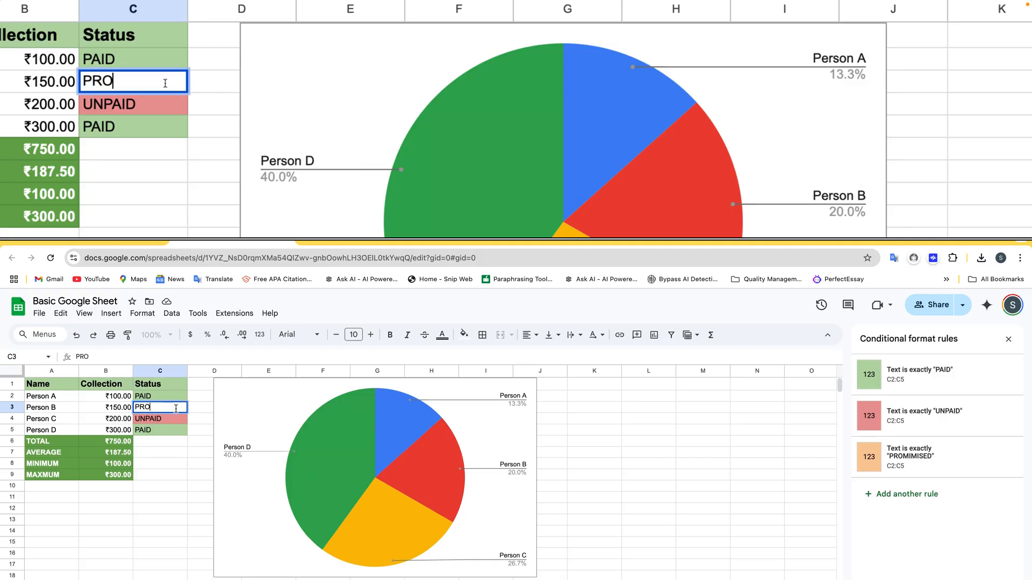
{"action": "key", "text": "Return"}
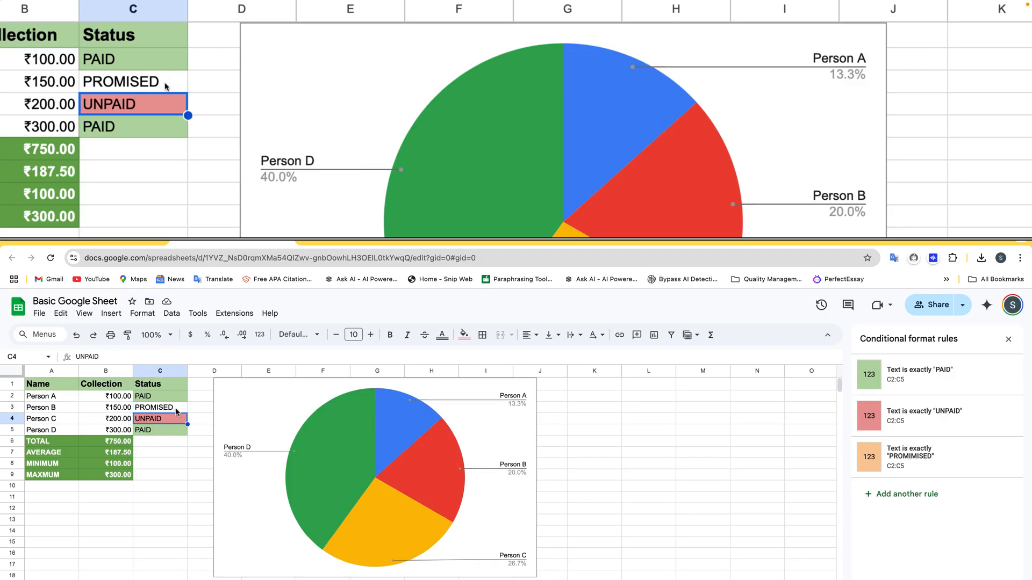
Correct the match text of the light orange conditional formatting rule to PROMISED.
{"action": "left_click", "coordinate": [175, 411]}
{"action": "double_click", "coordinate": [177, 410]}
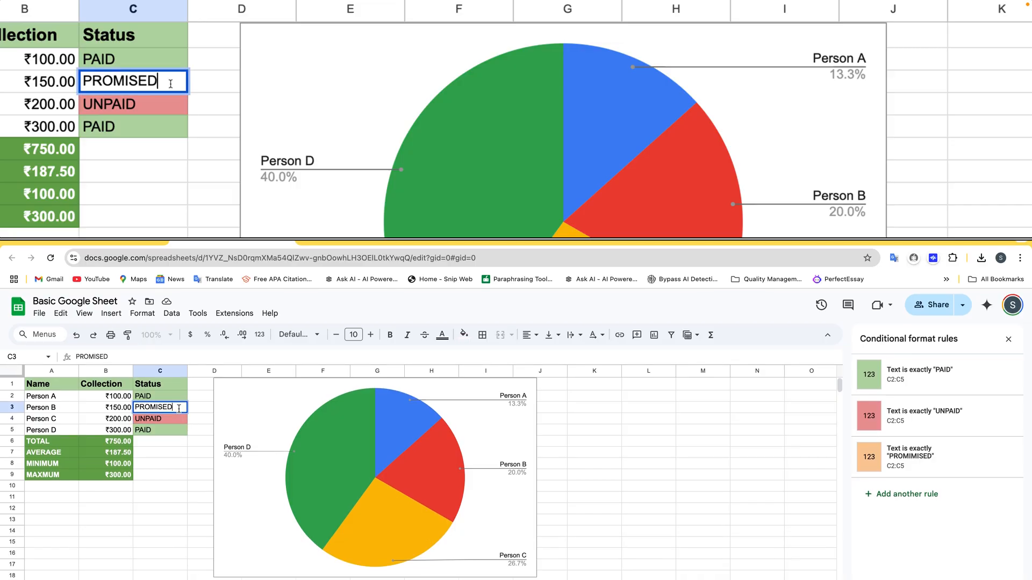
{"action": "double_click", "coordinate": [179, 409]}
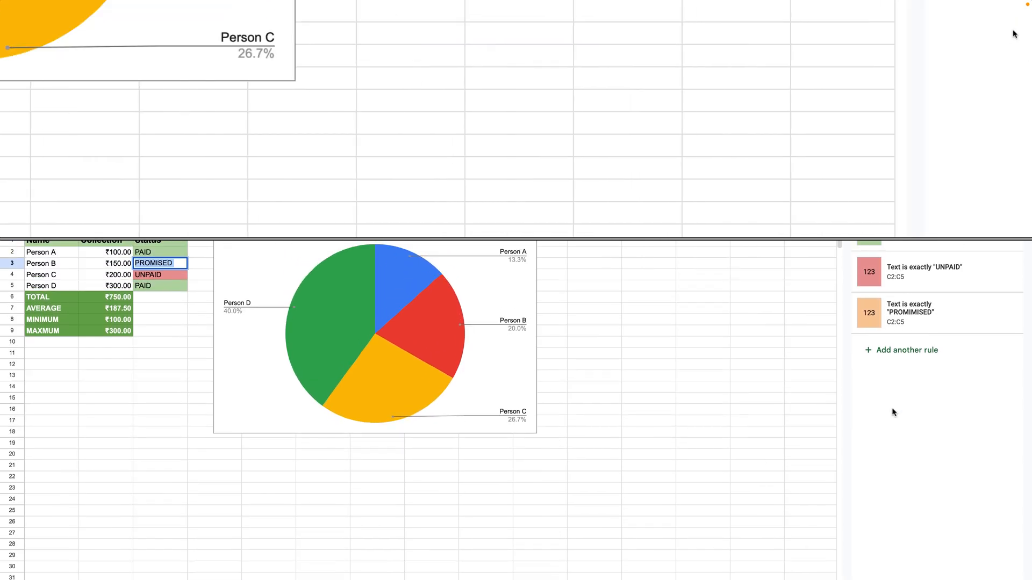
{"action": "left_click", "coordinate": [899, 413]}
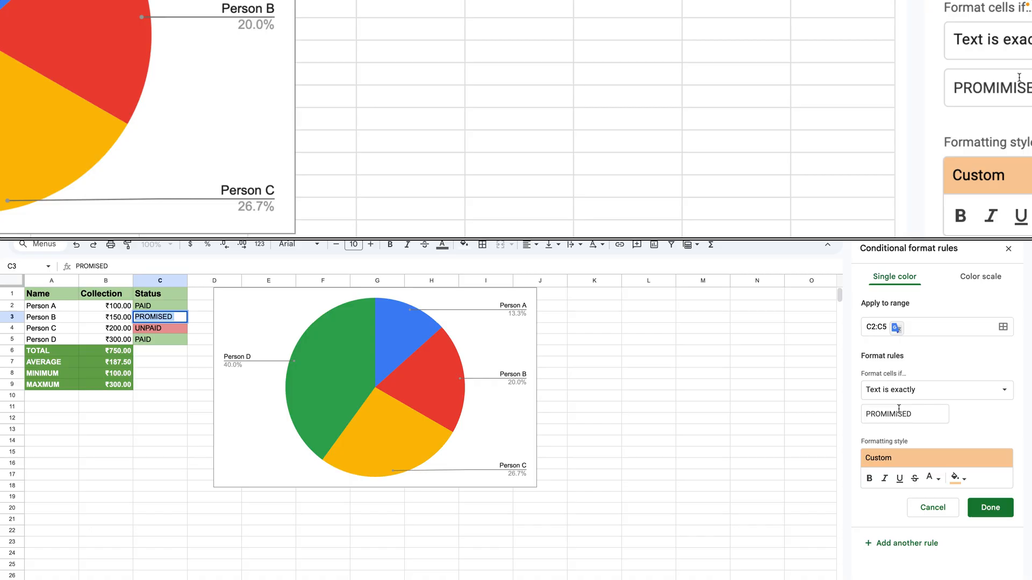
{"action": "double_click", "coordinate": [899, 413]}
{"action": "type", "text": "PROMISED"}
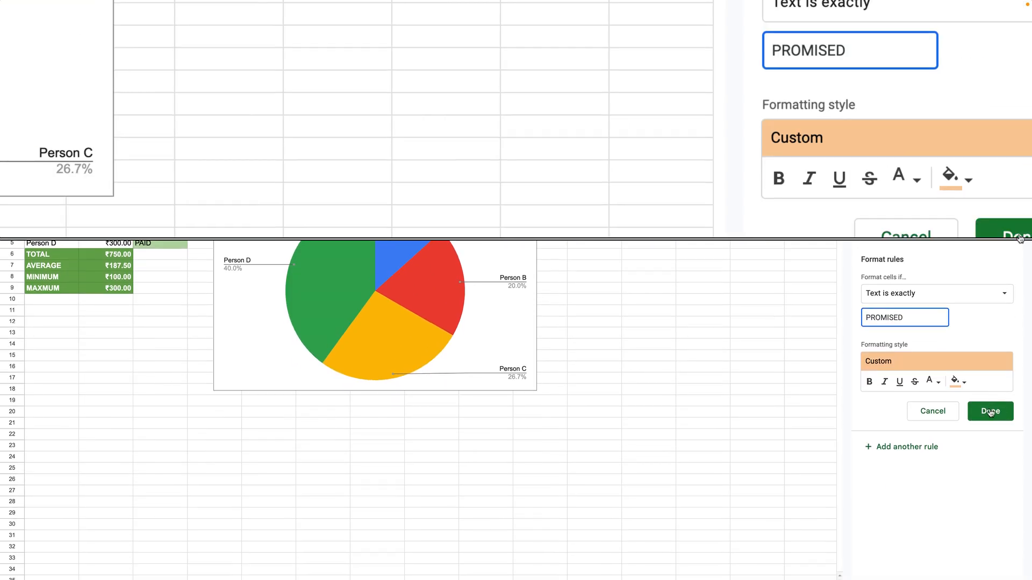
{"action": "left_click", "coordinate": [991, 435]}
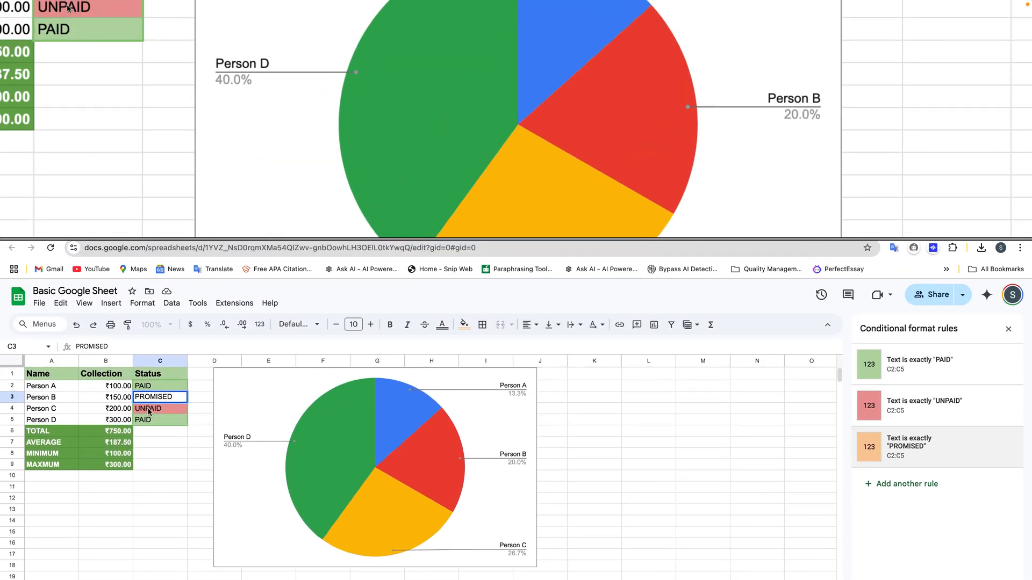
{"action": "left_click", "coordinate": [167, 395]}
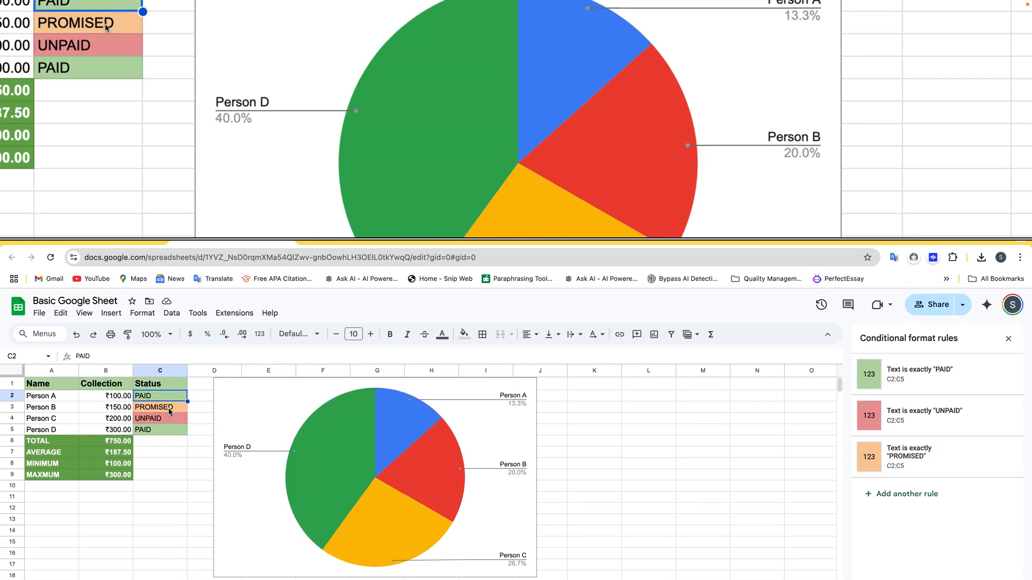
Change Person A's status in C2 to UNPAID and Person B's status in C3 to PAID.
{"action": "left_click", "coordinate": [169, 405]}
{"action": "left_click", "coordinate": [169, 400]}
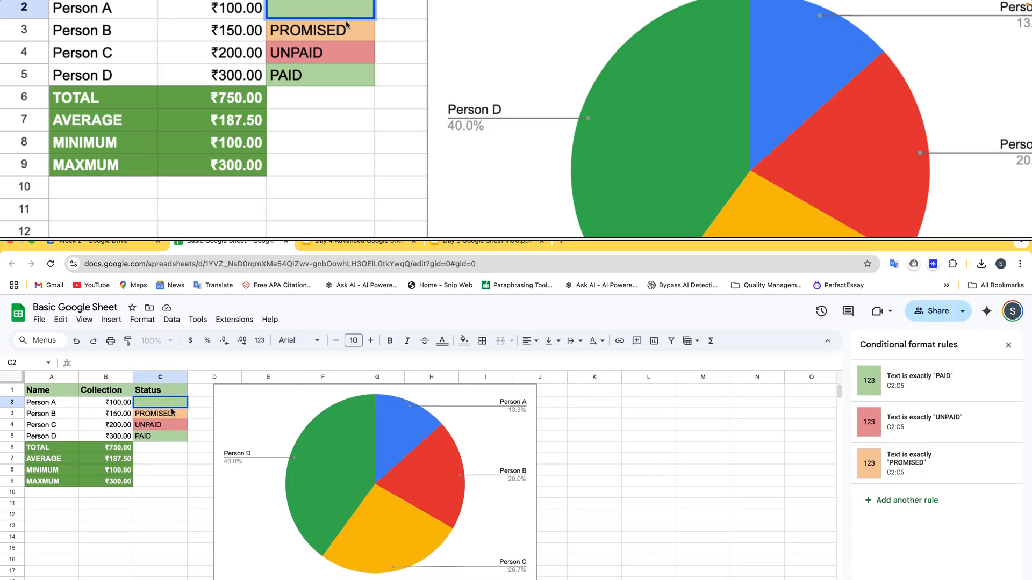
{"action": "type", "text": "UNPAID"}
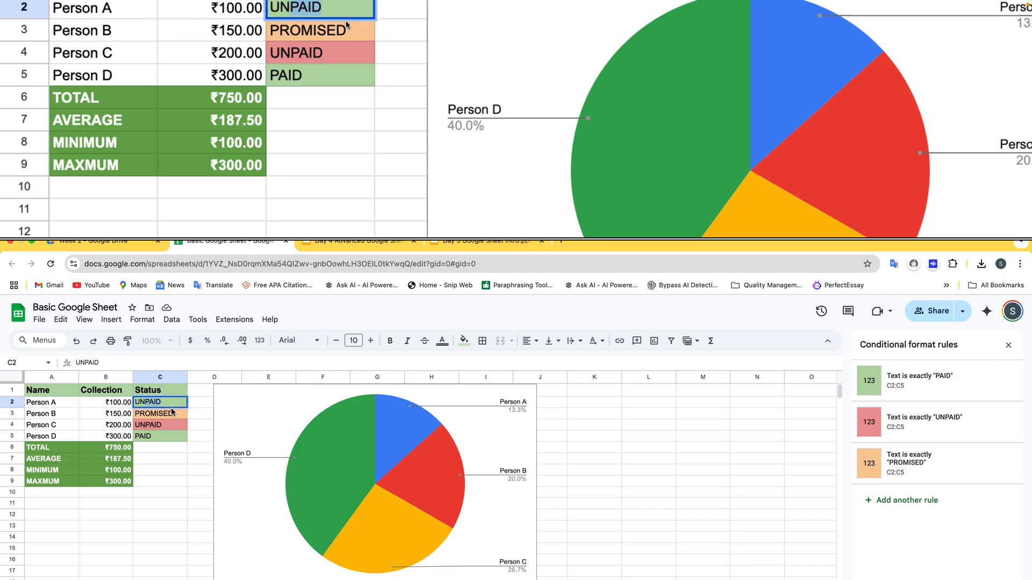
{"action": "key", "text": "Return"}
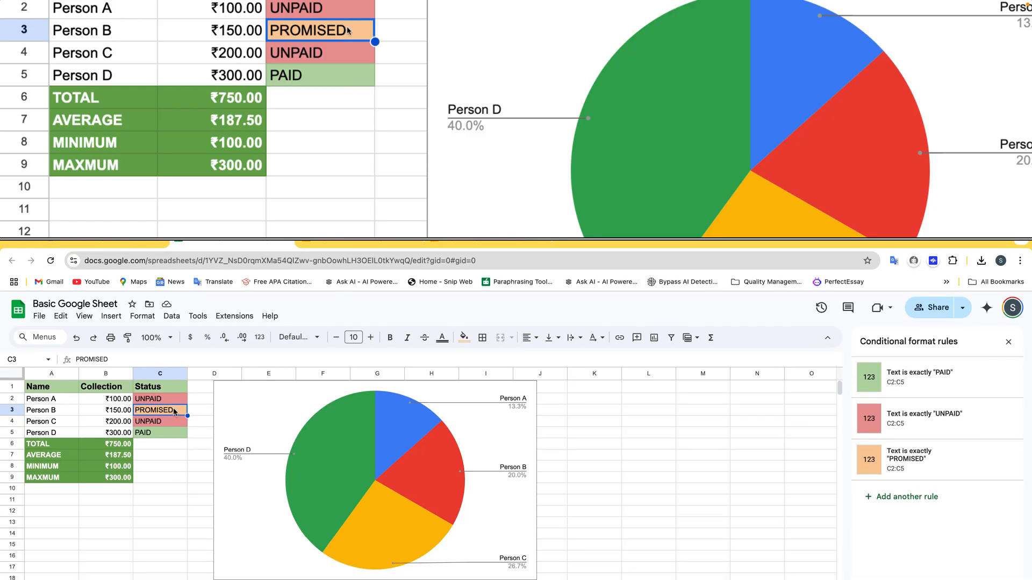
{"action": "type", "text": "PAID"}
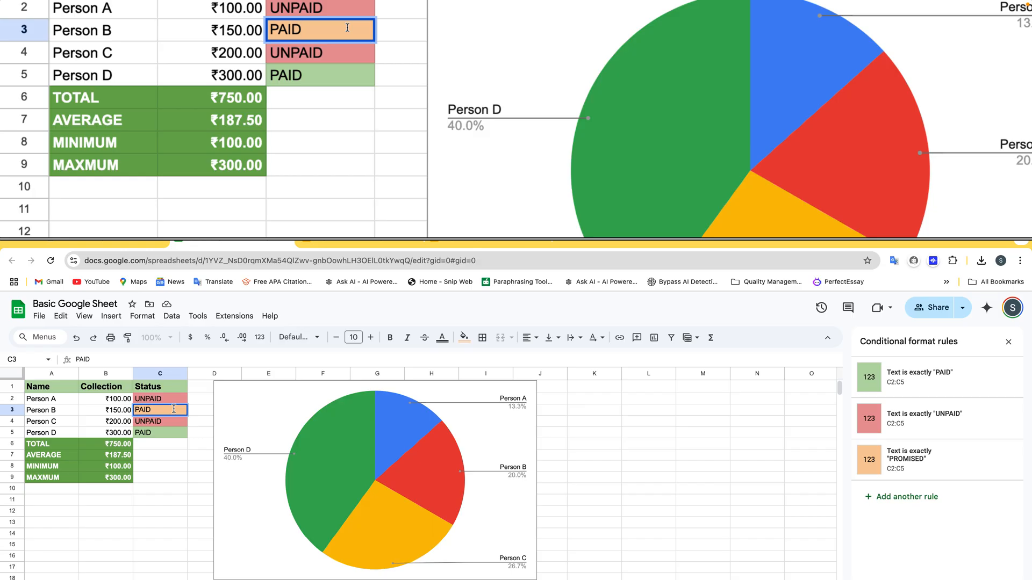
{"action": "key", "text": "Return"}
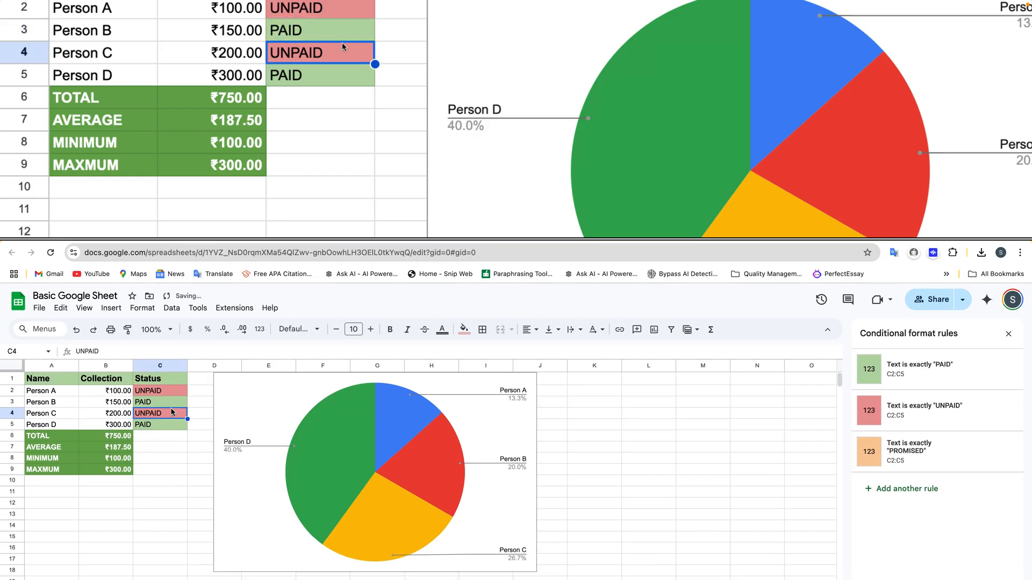
Change Person D's status in C5 to UNPAID.
{"action": "left_click", "coordinate": [168, 411]}
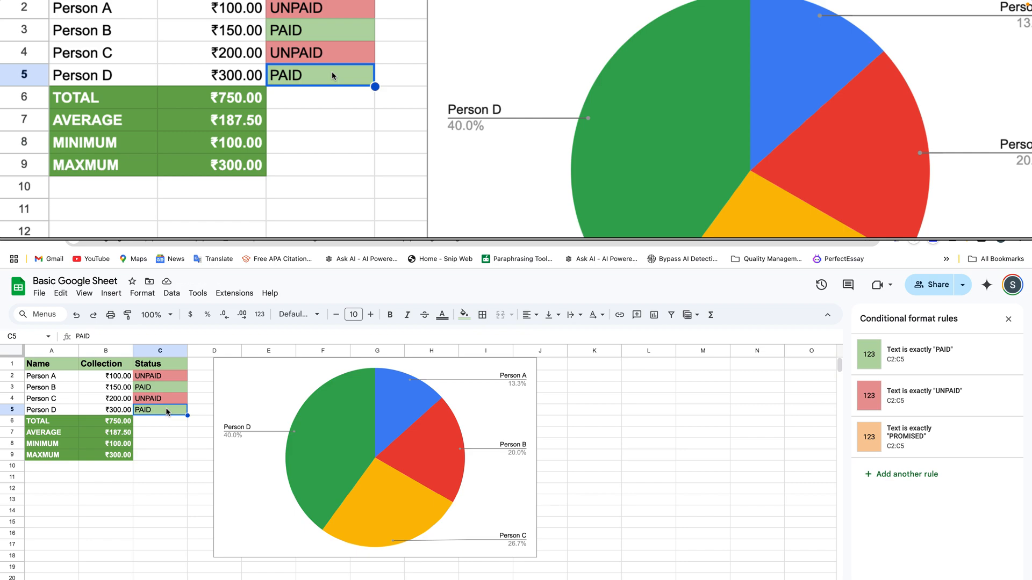
{"action": "type", "text": "UNPAI"}
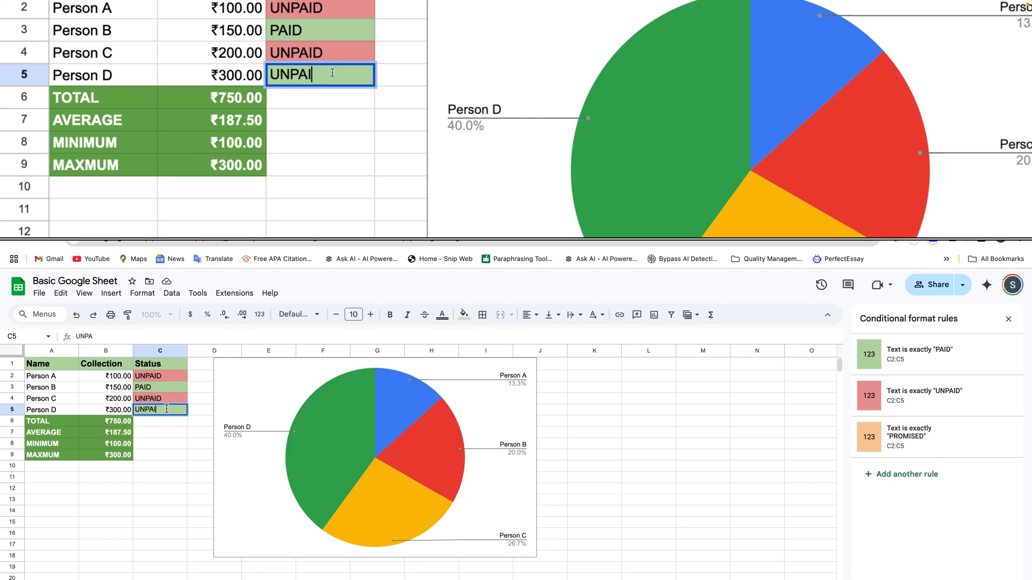
{"action": "type", "text": "D"}
{"action": "key", "text": "Return"}
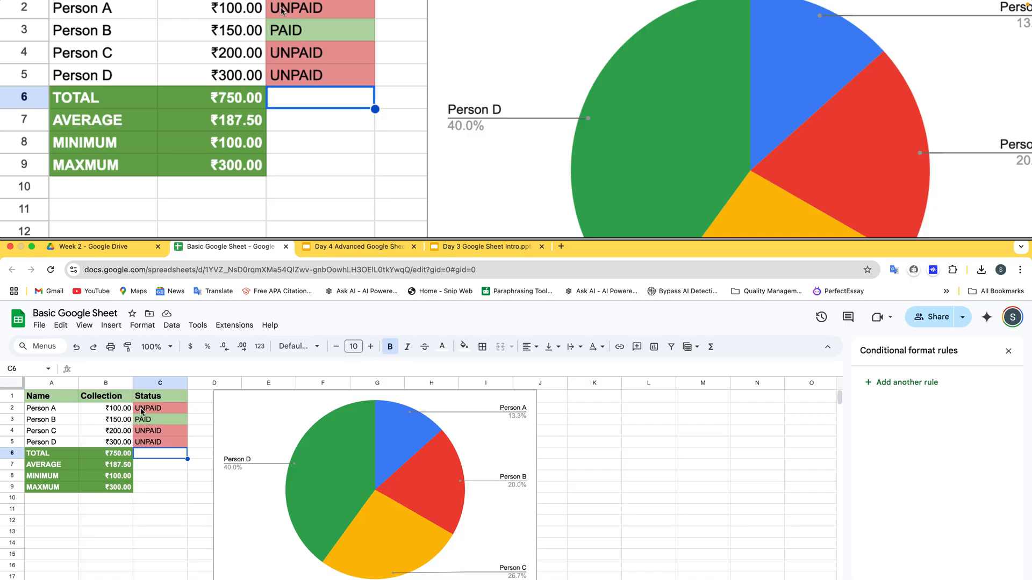
Add a dropdown data validation rule to C2:C5 with PROMISED as a third item besides PAID and UNPAID.
{"action": "left_click", "coordinate": [141, 412]}
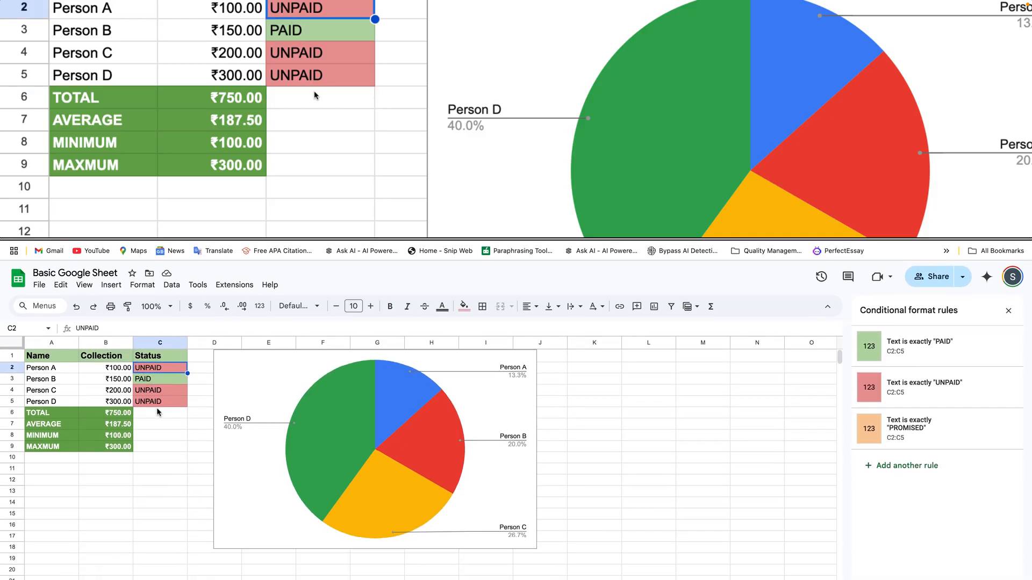
{"action": "left_click", "coordinate": [159, 404], "text": "shift"}
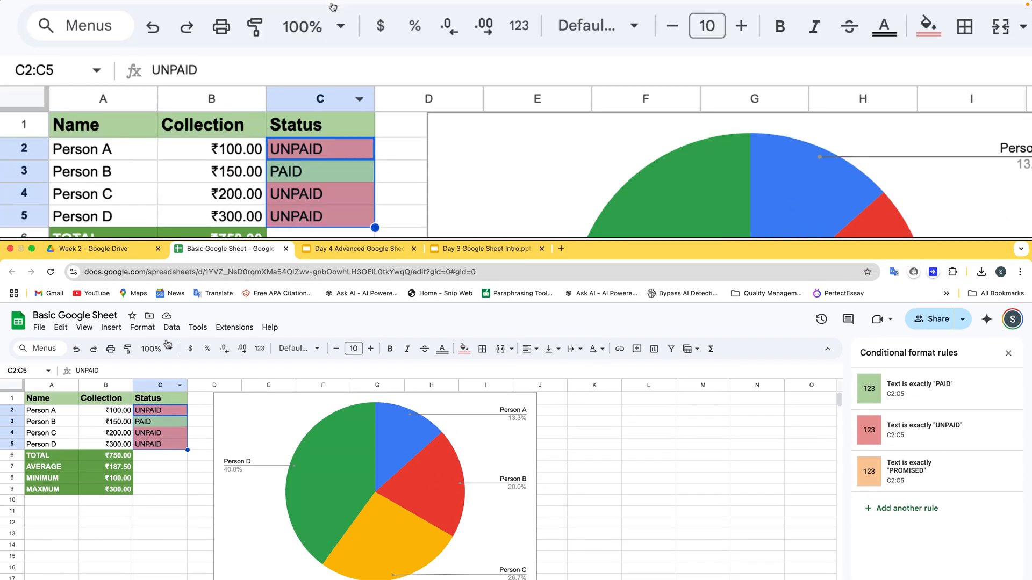
{"action": "left_click", "coordinate": [171, 329]}
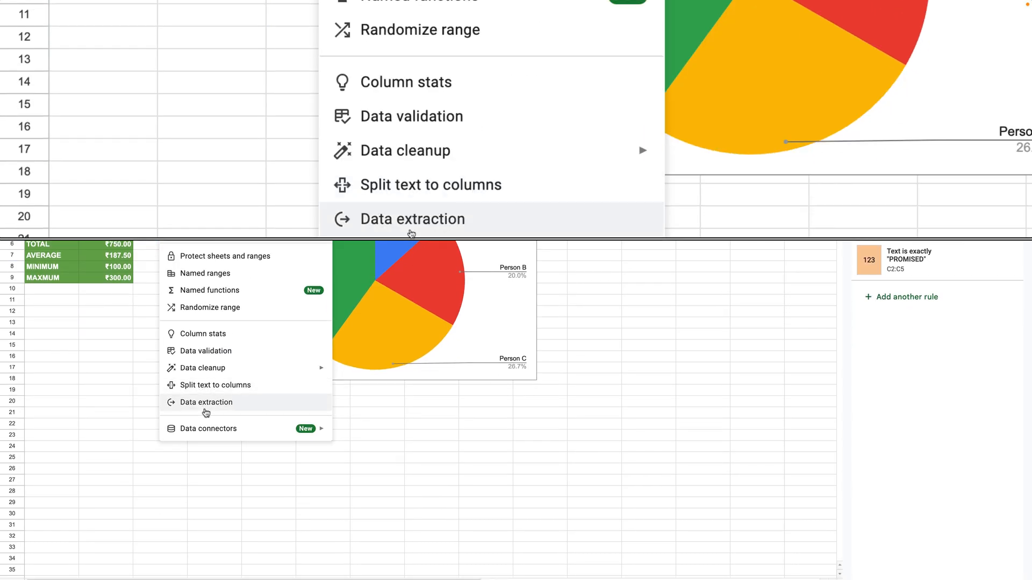
{"action": "left_click", "coordinate": [218, 411]}
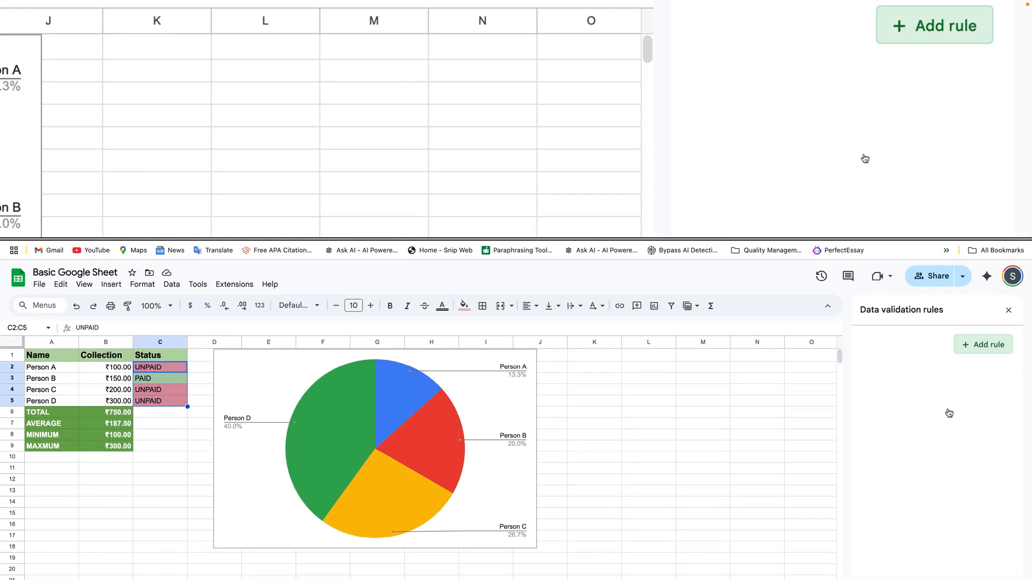
{"action": "left_click", "coordinate": [974, 396]}
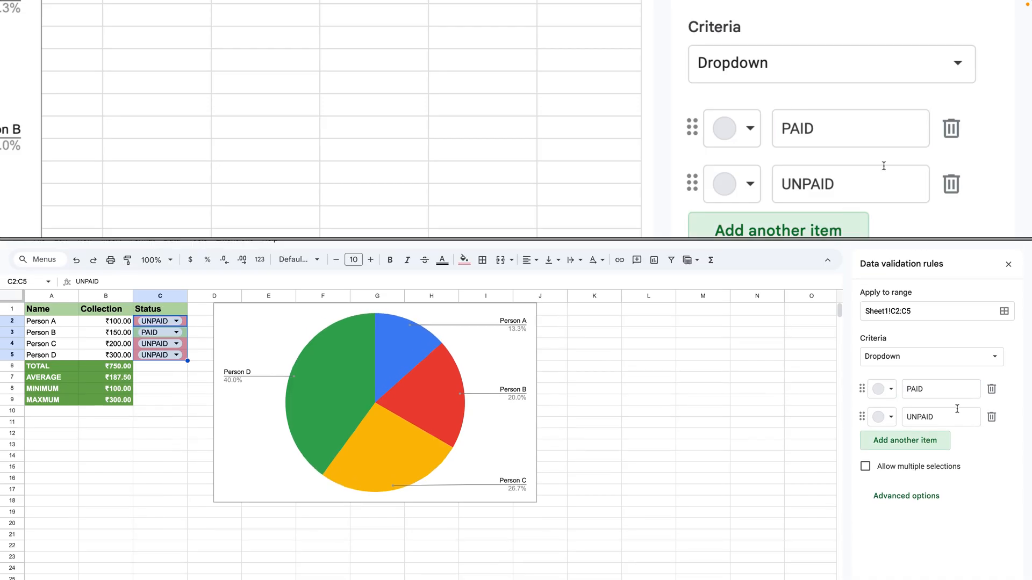
{"action": "left_click", "coordinate": [913, 411]}
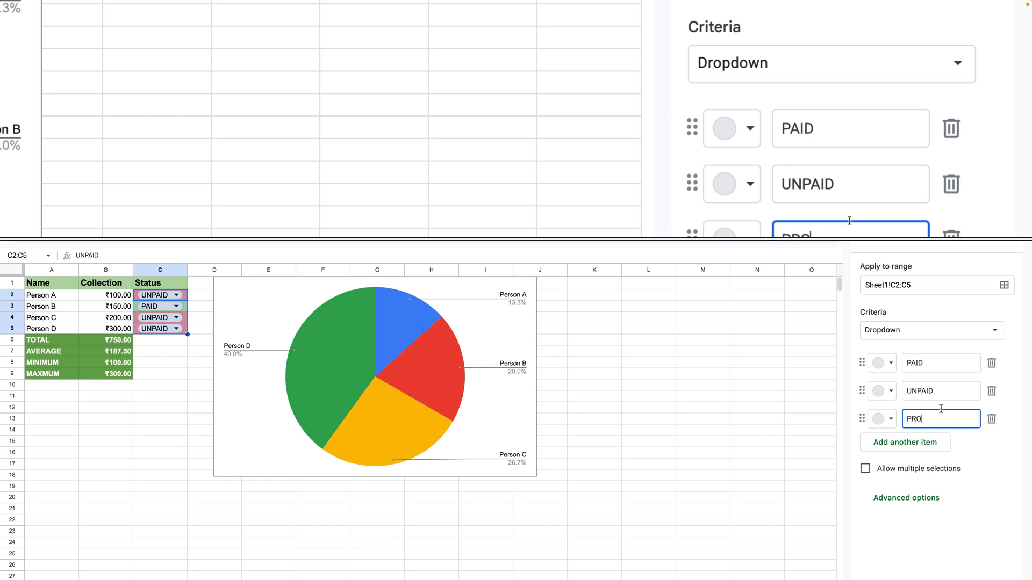
{"action": "type", "text": "PROMISED"}
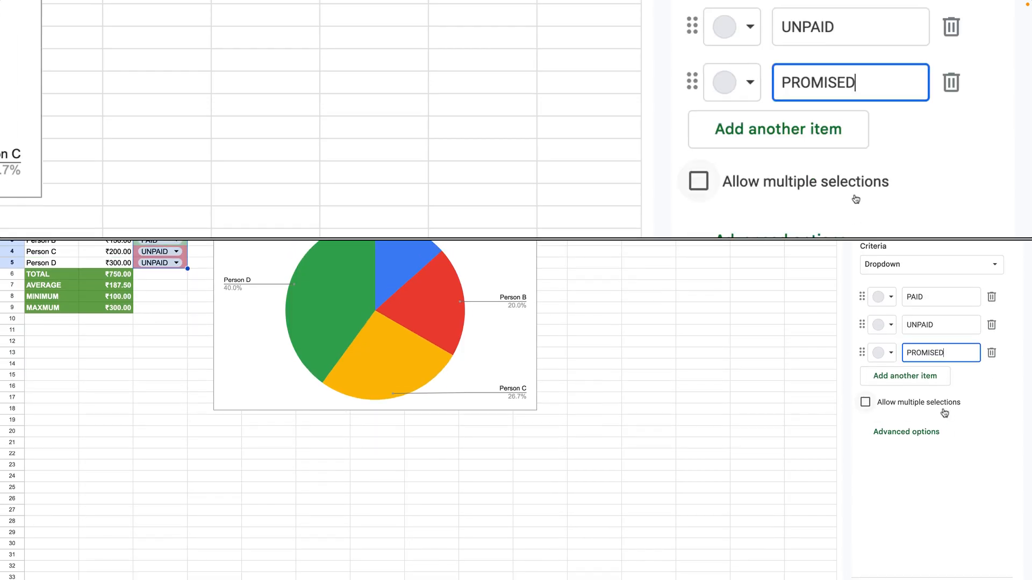
Set the dropdown rule to show a warning for invalid data, without multiple selections, and save it.
{"action": "left_click", "coordinate": [855, 194]}
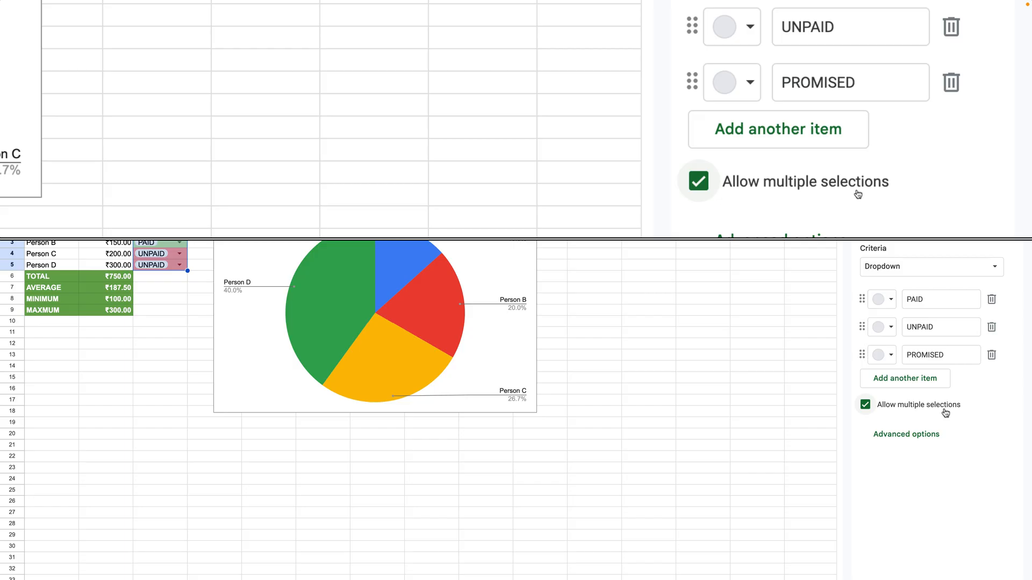
{"action": "left_click", "coordinate": [857, 194]}
{"action": "left_click", "coordinate": [832, 237]}
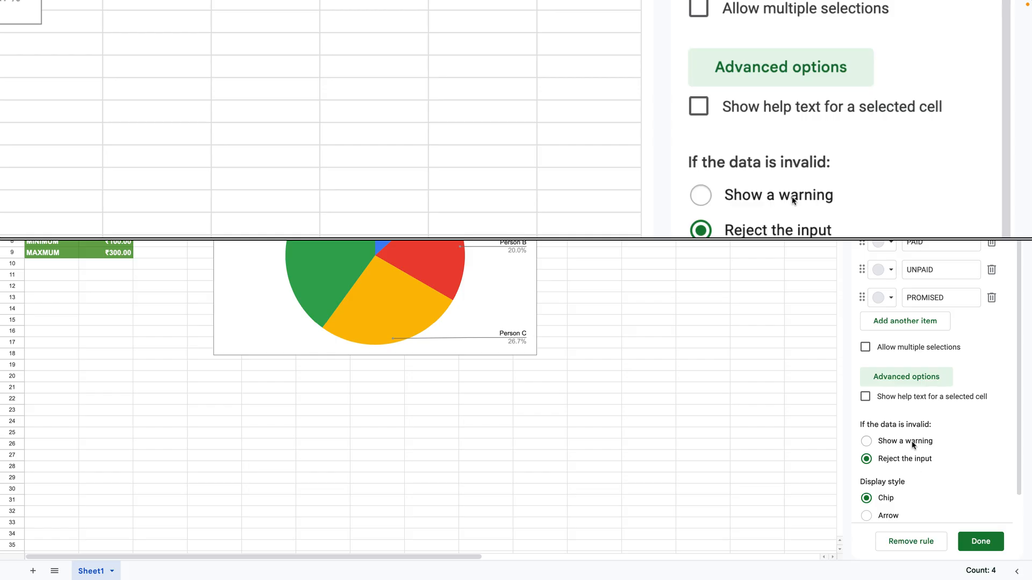
{"action": "left_click", "coordinate": [911, 444]}
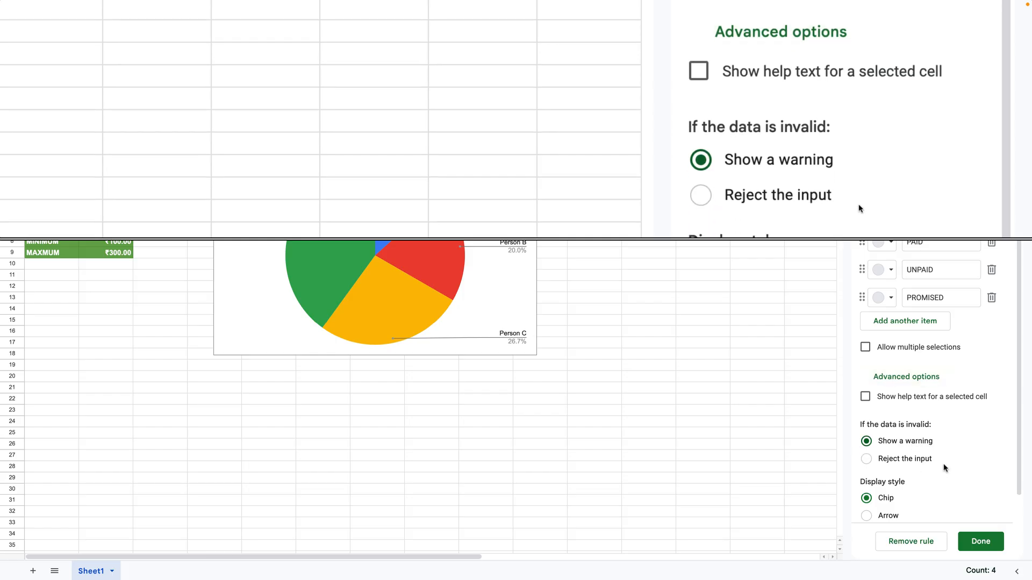
{"action": "left_click", "coordinate": [979, 544]}
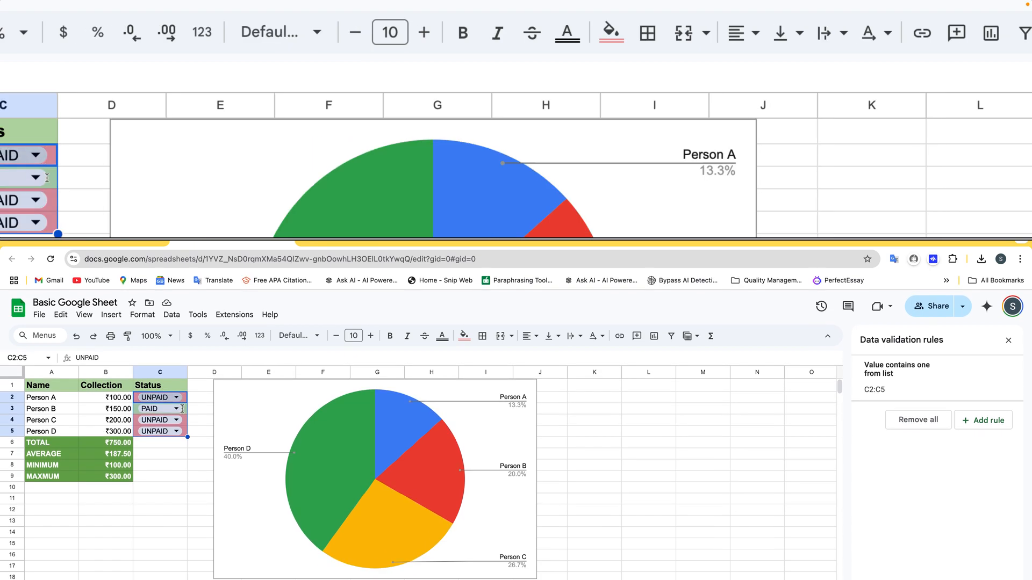
Look through the options offered by Person A's status dropdown in C2 without changing the status.
{"action": "left_click", "coordinate": [180, 407]}
{"action": "left_click", "coordinate": [163, 409]}
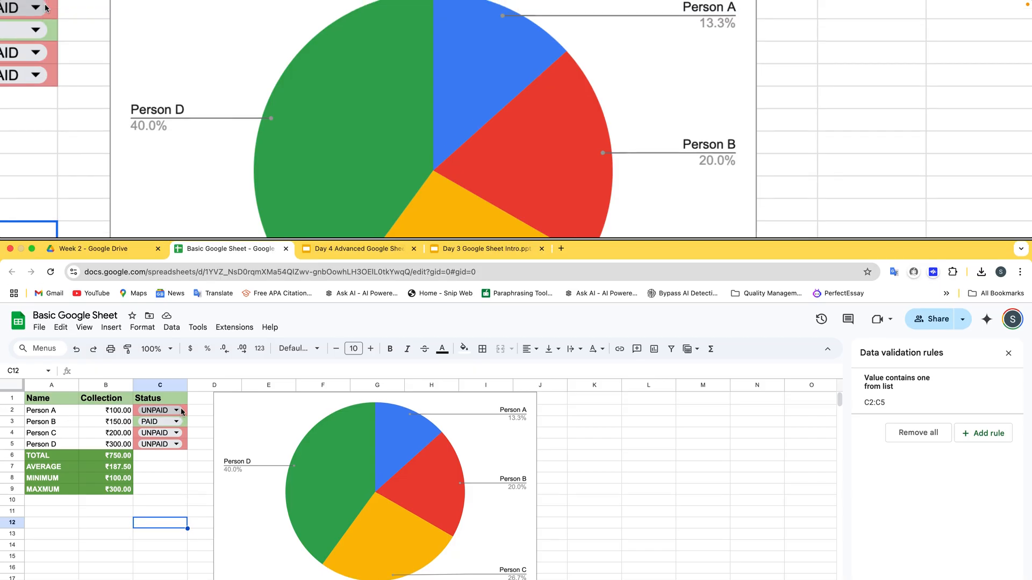
{"action": "left_click", "coordinate": [179, 407]}
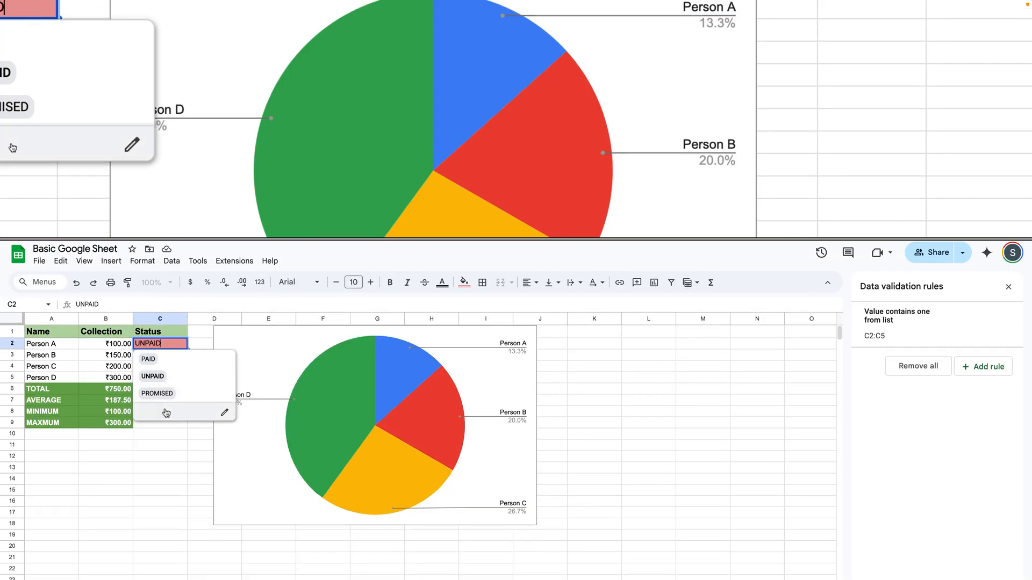
{"action": "left_click", "coordinate": [162, 490]}
{"action": "left_click", "coordinate": [180, 404]}
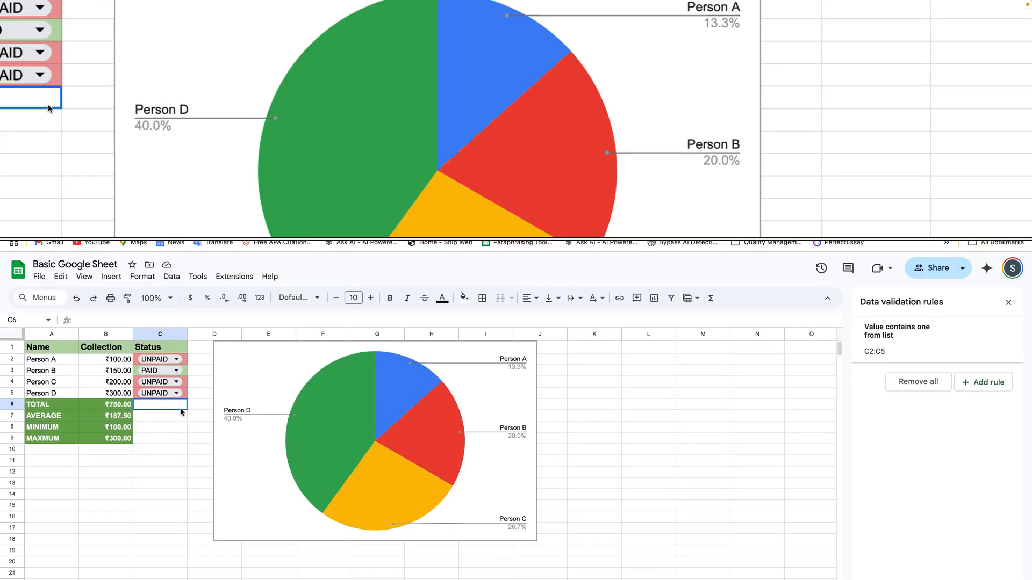
Clear the existing statuses in C2:C5, keeping the dropdowns.
{"action": "key", "text": "Up"}
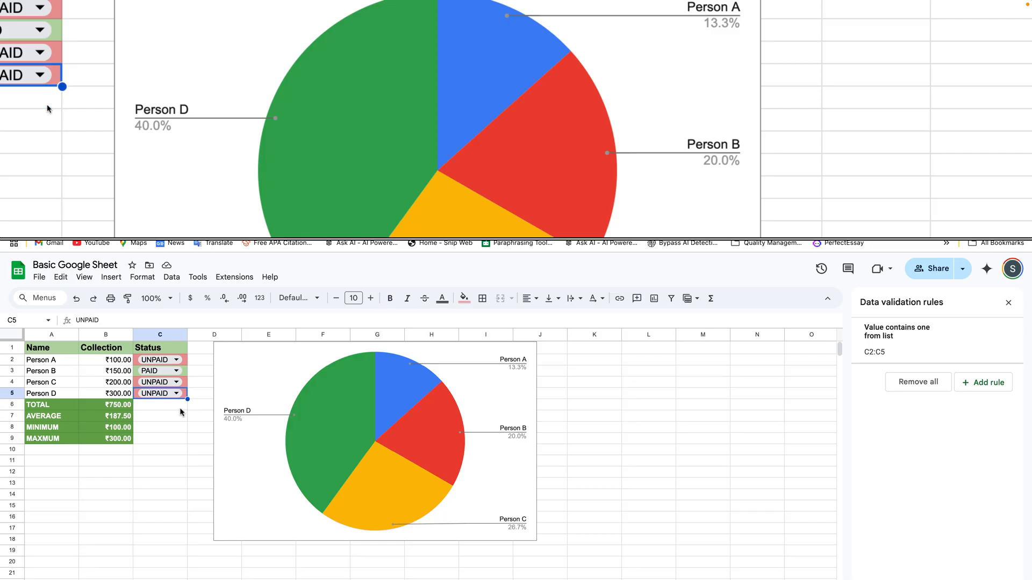
{"action": "key", "text": "shift+Up"}
{"action": "key", "text": "shift+Up"}
{"action": "key", "text": "shift+Up"}
{"action": "key", "text": "Delete"}
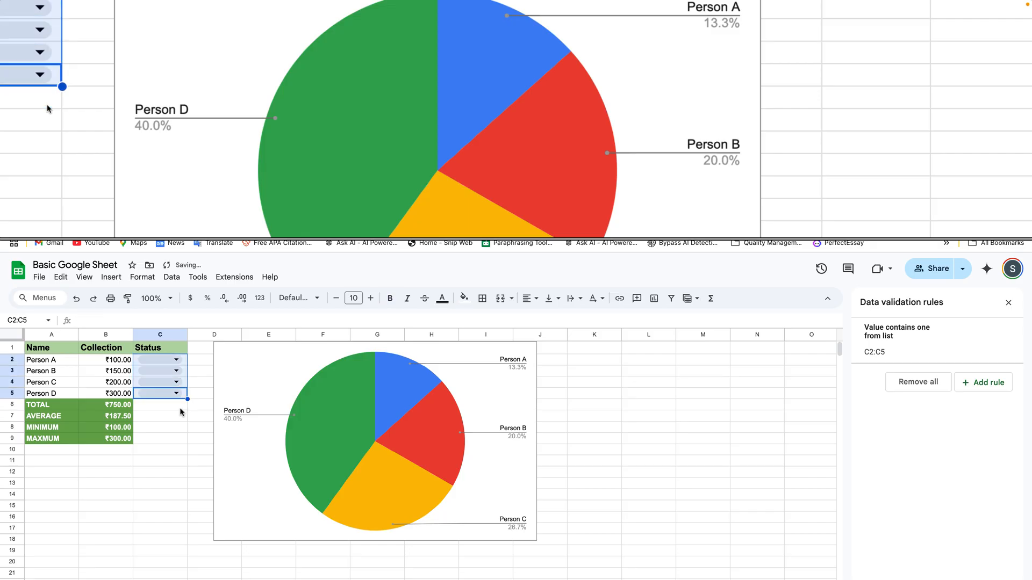
{"action": "left_click", "coordinate": [178, 412]}
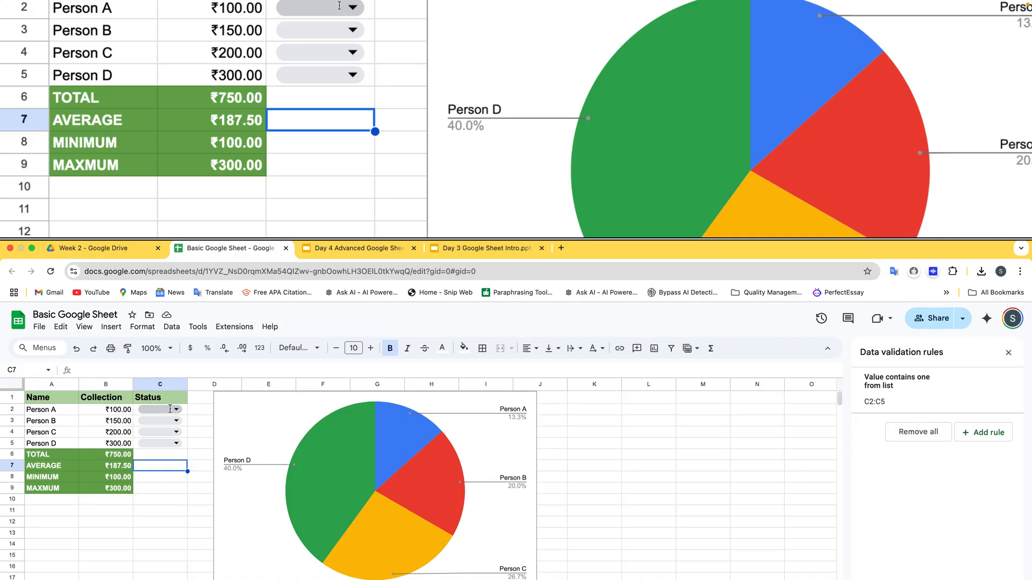
Choose PAID for Person A in C2 and UNPAID for Person B in C3 from their dropdowns.
{"action": "left_click", "coordinate": [173, 411]}
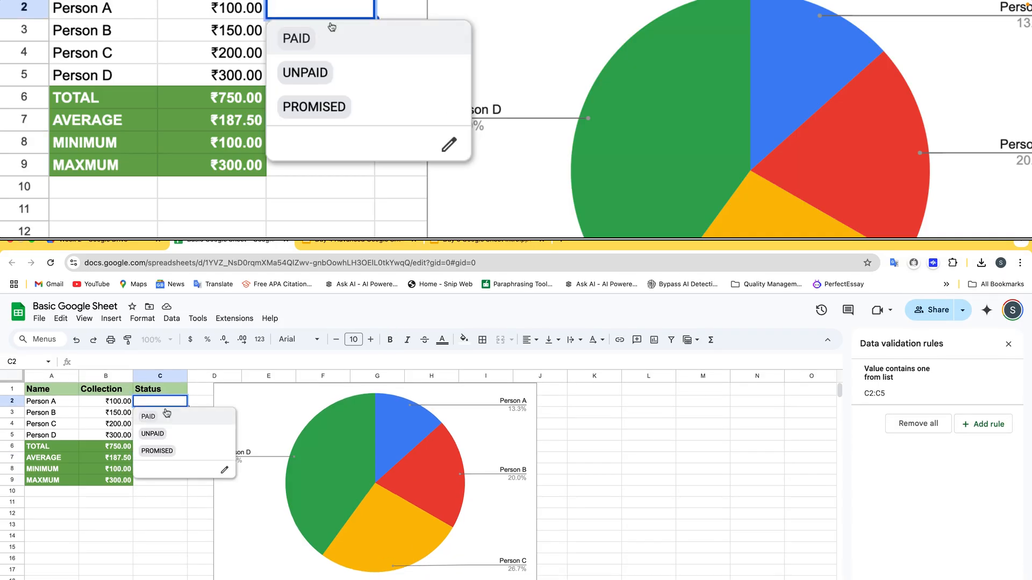
{"action": "left_click", "coordinate": [167, 412]}
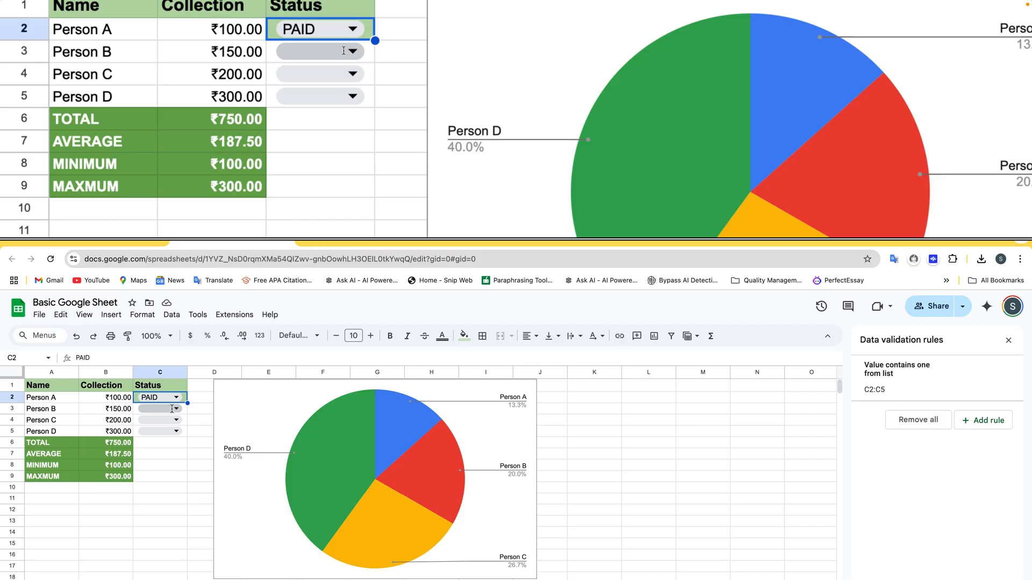
{"action": "left_click", "coordinate": [173, 409]}
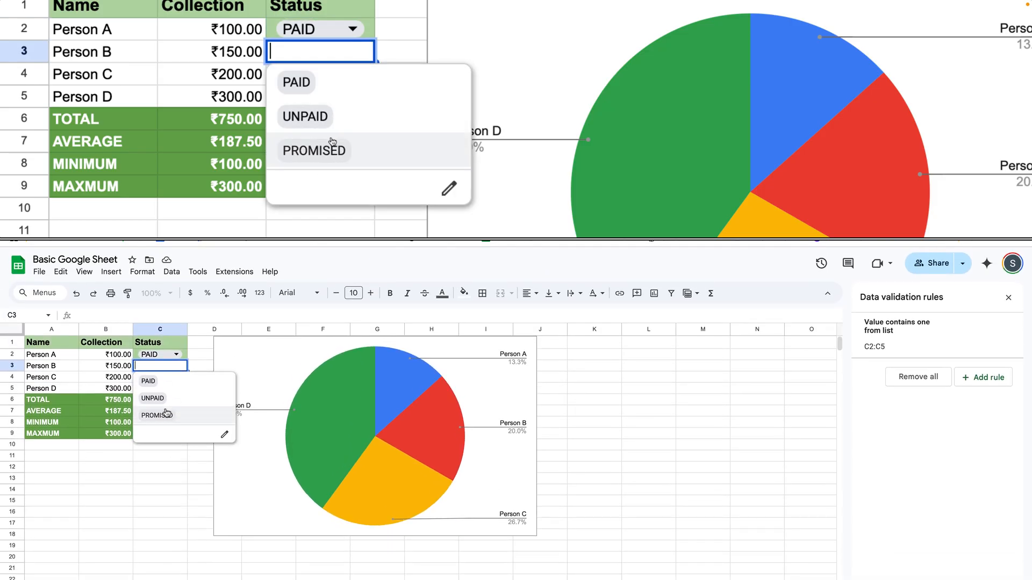
{"action": "left_click", "coordinate": [167, 407]}
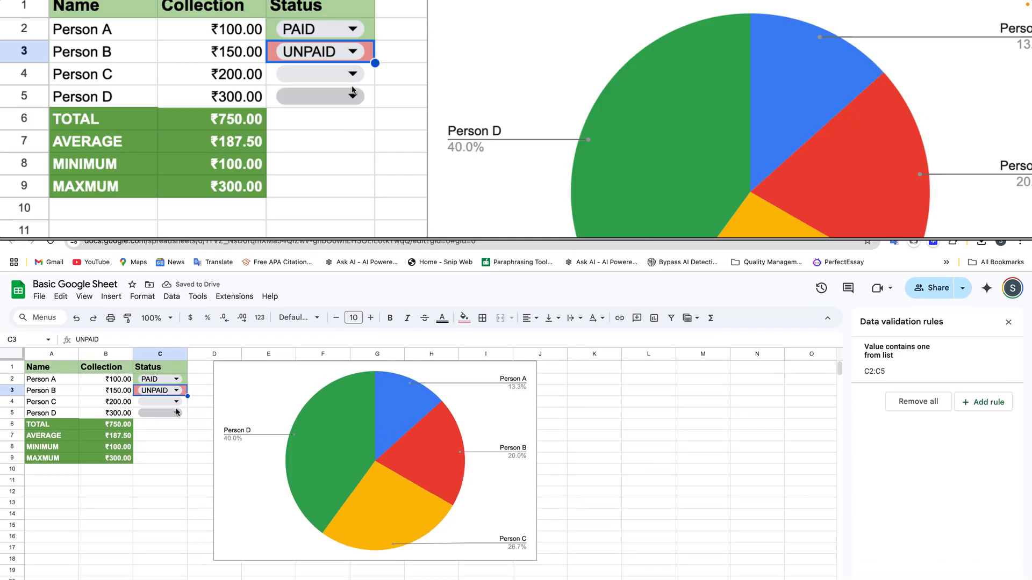
Choose PROMISED for Person C in C4 and widen the Status column so the full word fits.
{"action": "double_click", "coordinate": [177, 403]}
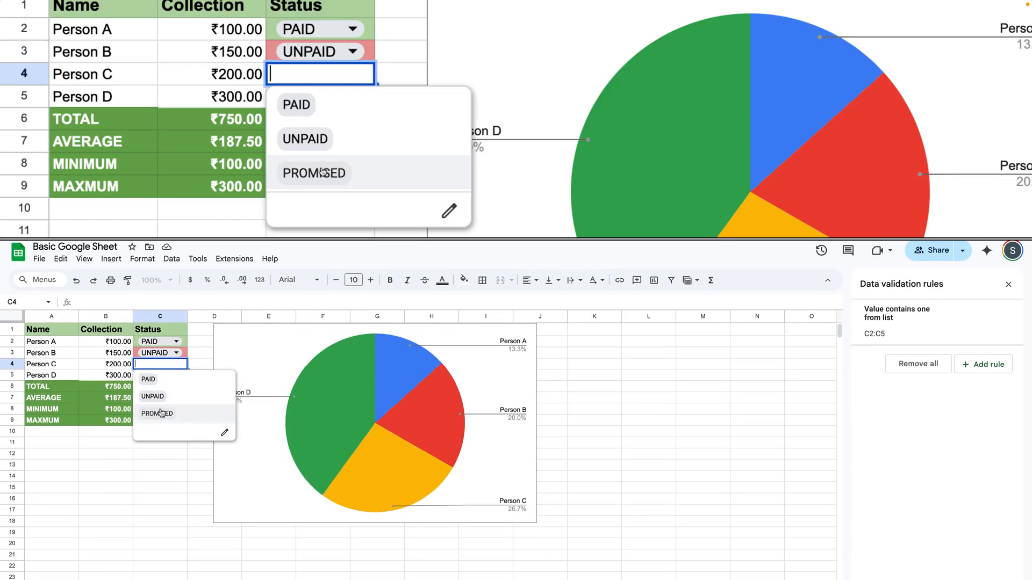
{"action": "left_click", "coordinate": [170, 412]}
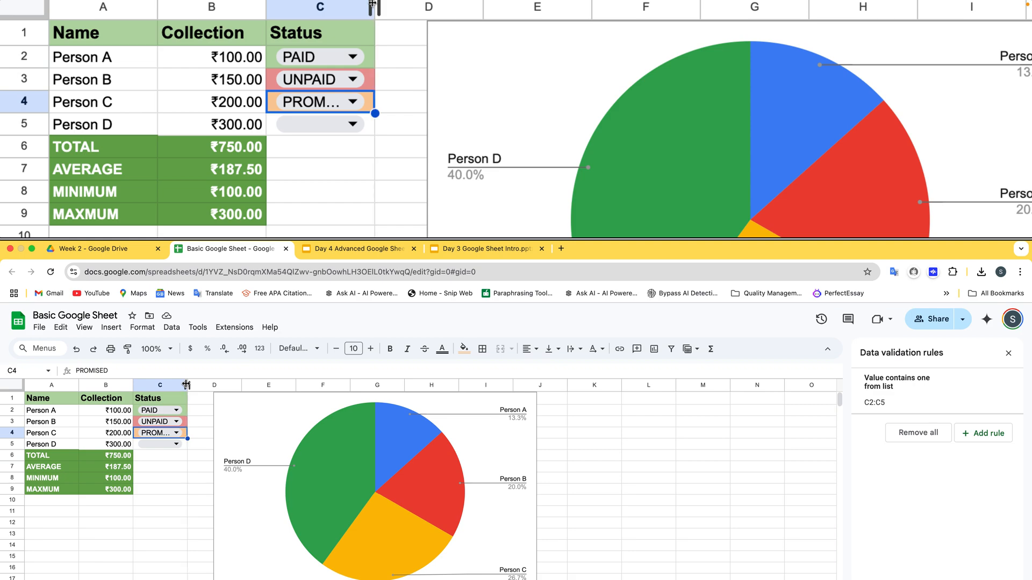
{"action": "left_click_drag", "start_coordinate": [187, 385], "coordinate": [196, 385]}
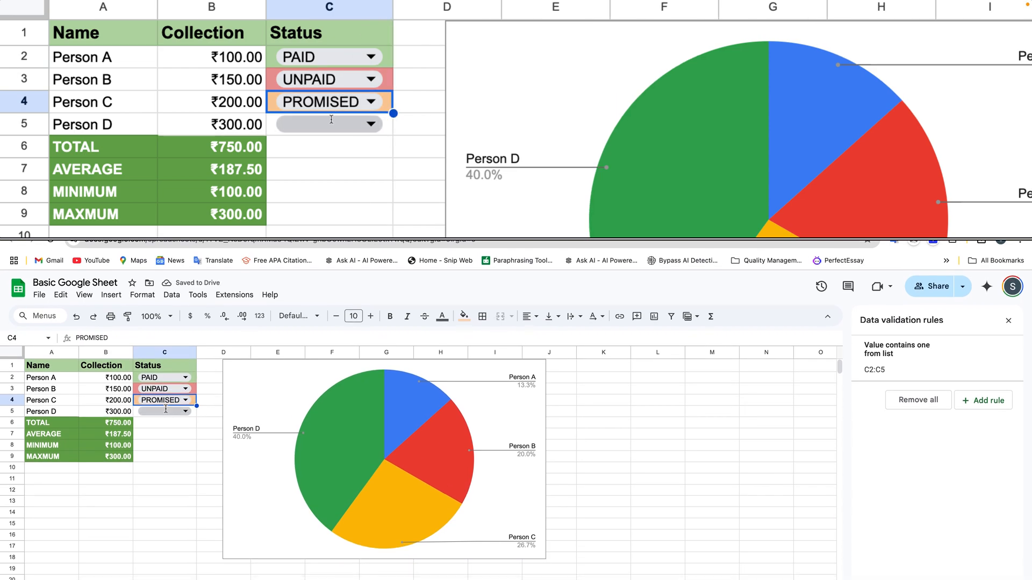
Choose PAID as Person D's status from the dropdown in C5.
{"action": "left_click", "coordinate": [166, 409]}
{"action": "left_click", "coordinate": [165, 425]}
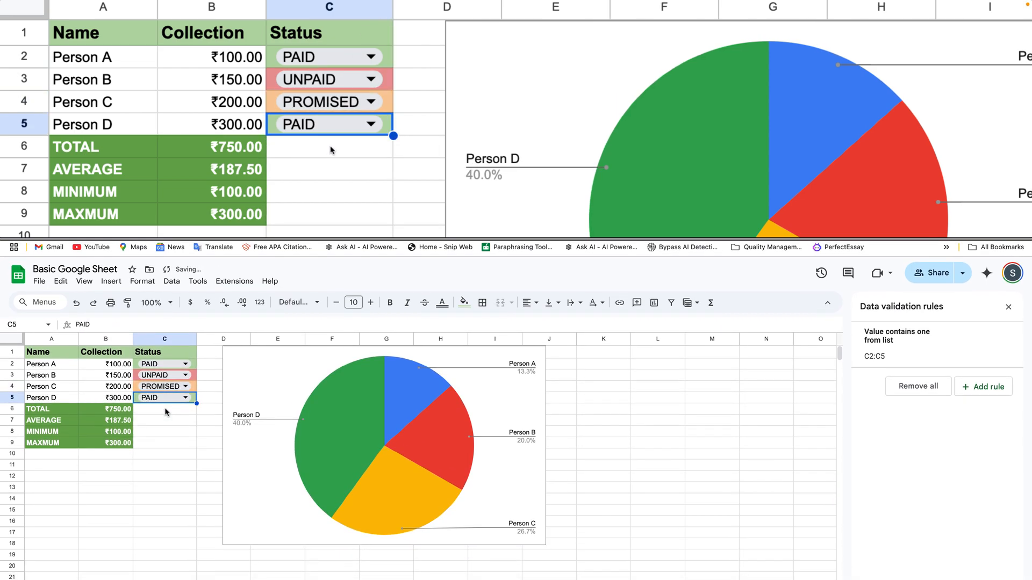
{"action": "left_click", "coordinate": [177, 420]}
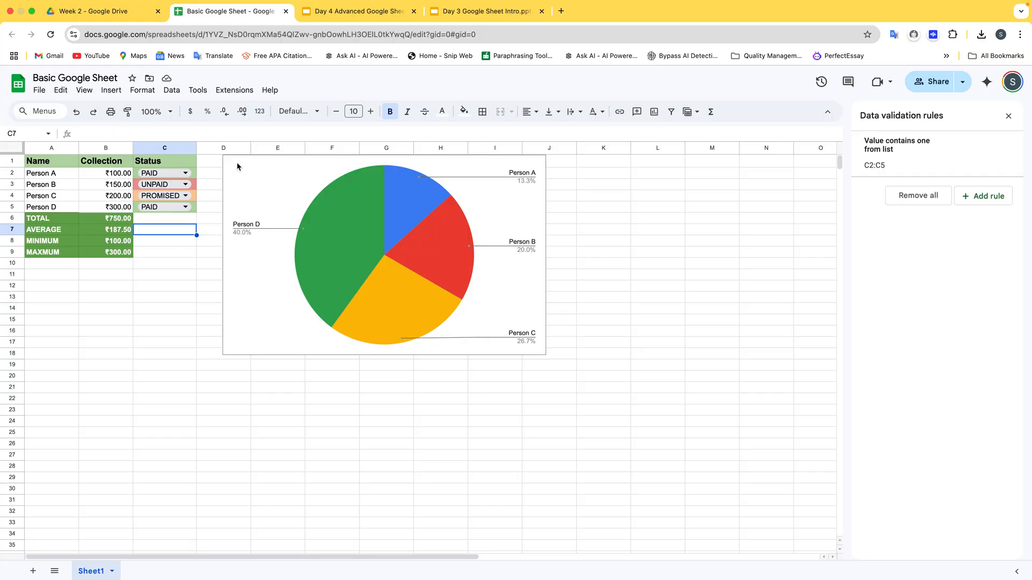
Review the Introduction to PivotTables slide in the Day 4 Advanced Google Sheet presentation, and return to the Basic Google Sheet spreadsheet.
{"action": "left_click", "coordinate": [369, 12]}
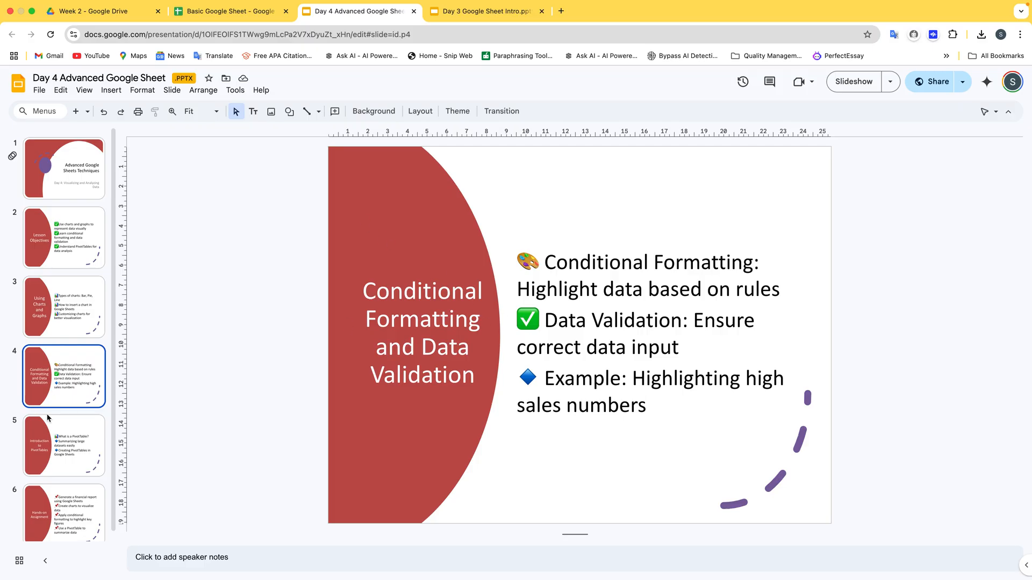
{"action": "left_click", "coordinate": [48, 438]}
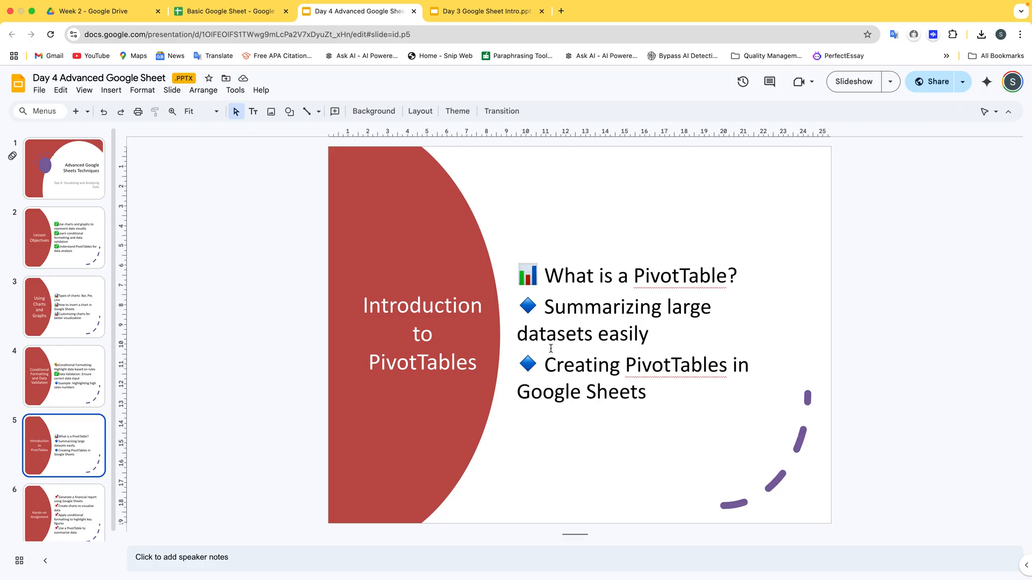
{"action": "scroll", "coordinate": [64, 483], "scroll_direction": "down", "scroll_amount": 1}
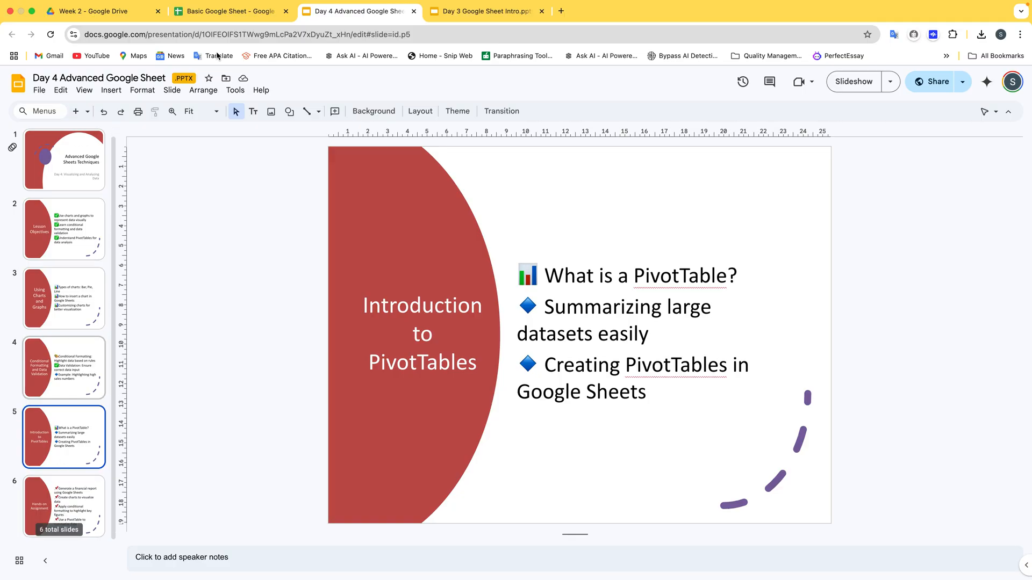
{"action": "left_click", "coordinate": [211, 12]}
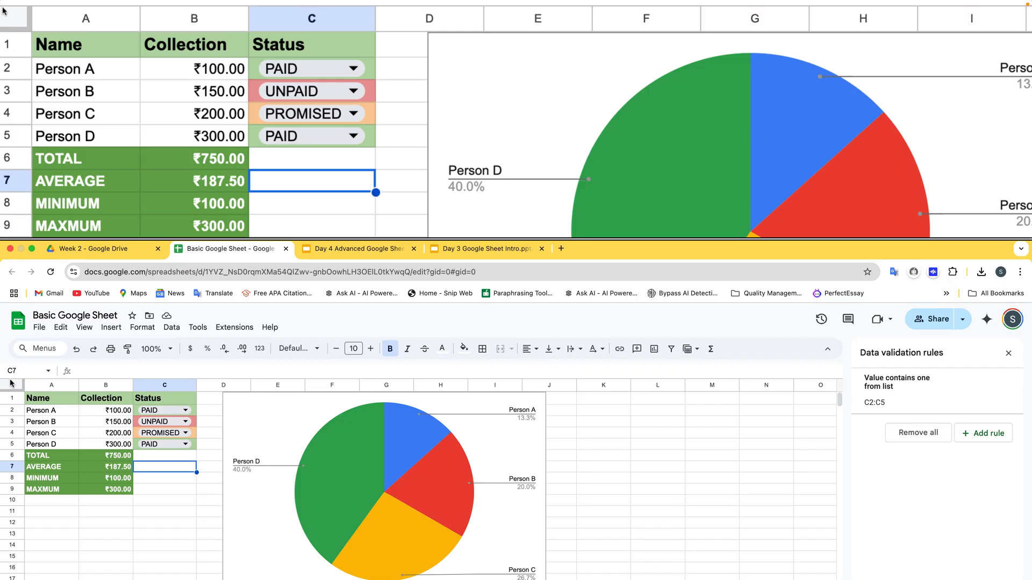
Create a pivot table on a new sheet from the whole of Sheet1, using the range Sheet1!1:1000.
{"action": "left_click", "coordinate": [11, 384]}
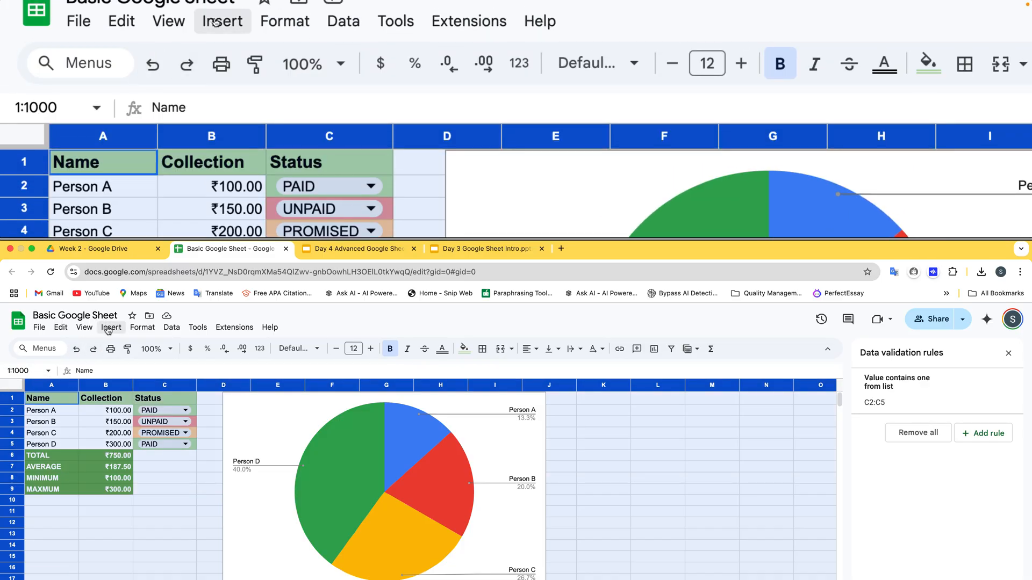
{"action": "left_click", "coordinate": [108, 329]}
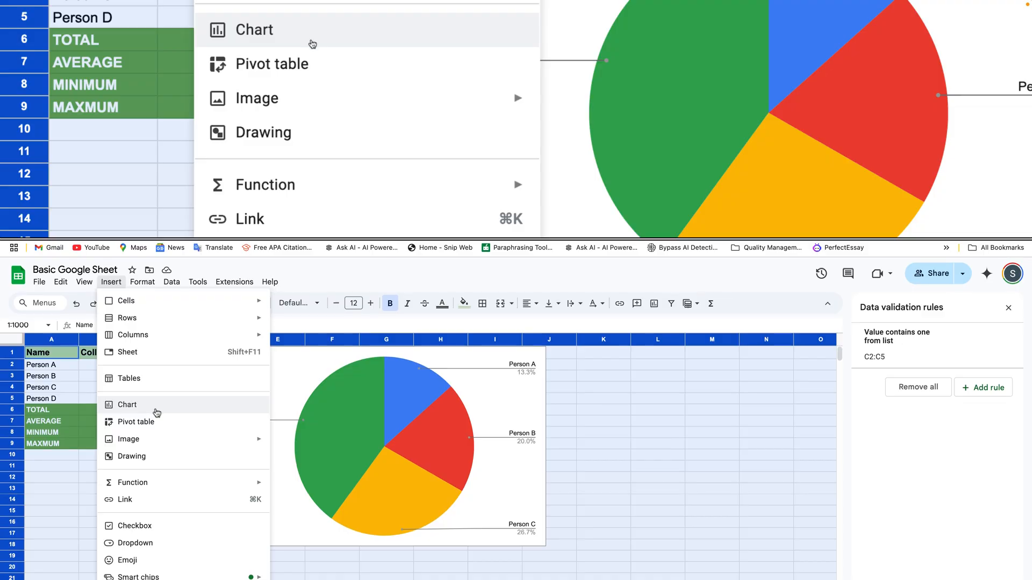
{"action": "left_click", "coordinate": [154, 425]}
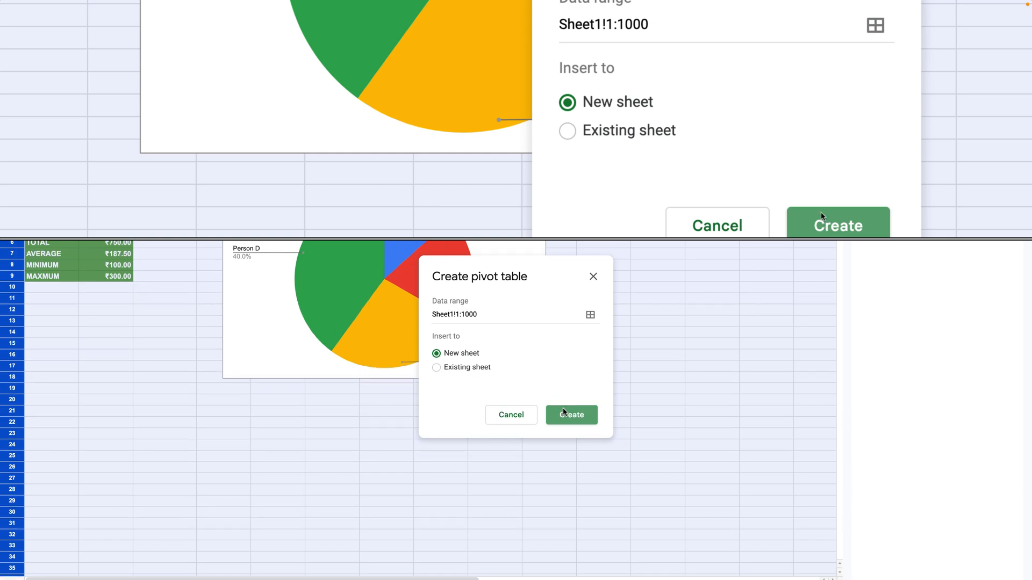
{"action": "left_click", "coordinate": [564, 413]}
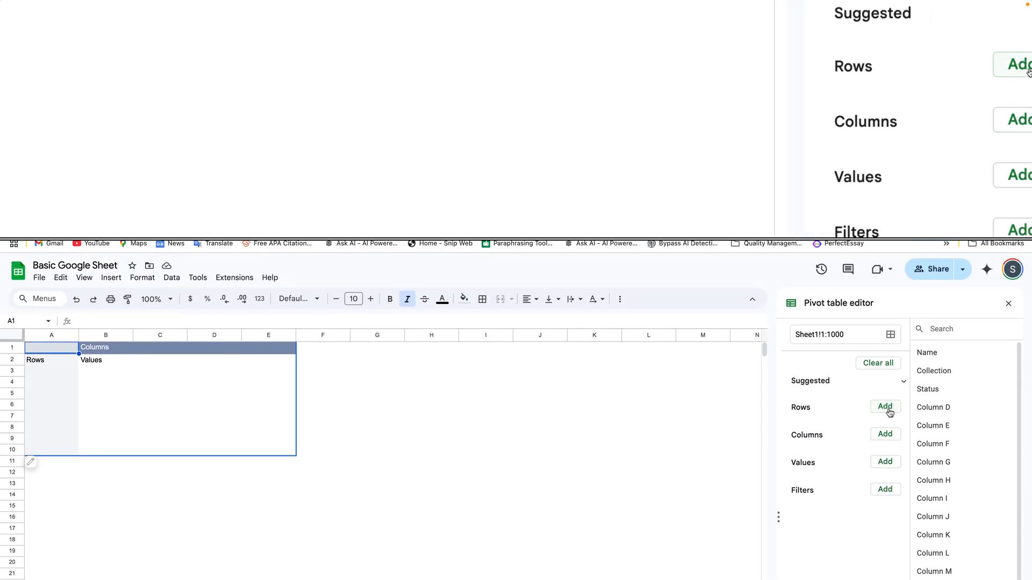
Lay out the pivot table with Name as rows, Status as columns and the sum of Collection as values.
{"action": "left_click", "coordinate": [889, 412]}
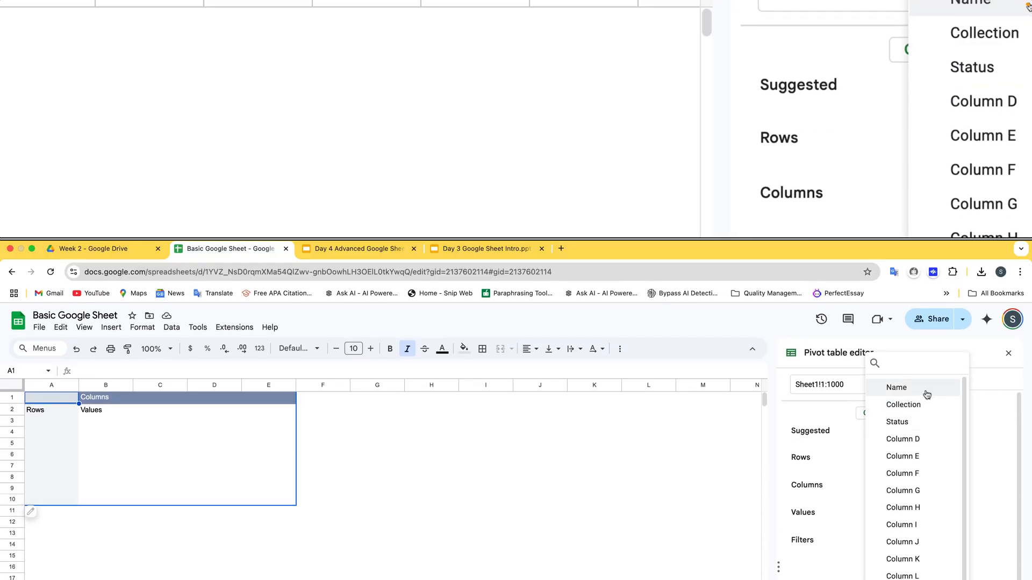
{"action": "left_click", "coordinate": [925, 394]}
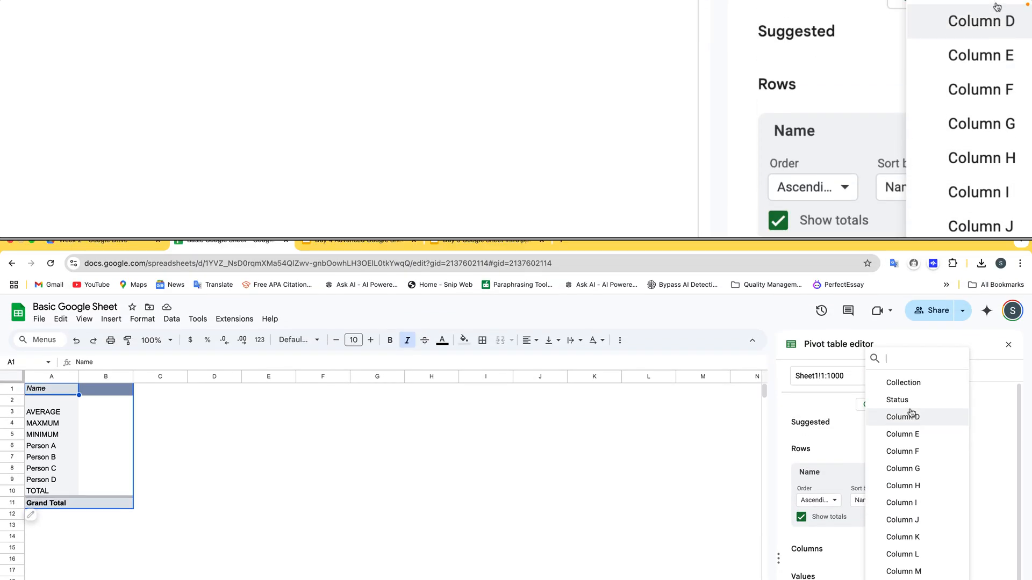
{"action": "left_click", "coordinate": [911, 409]}
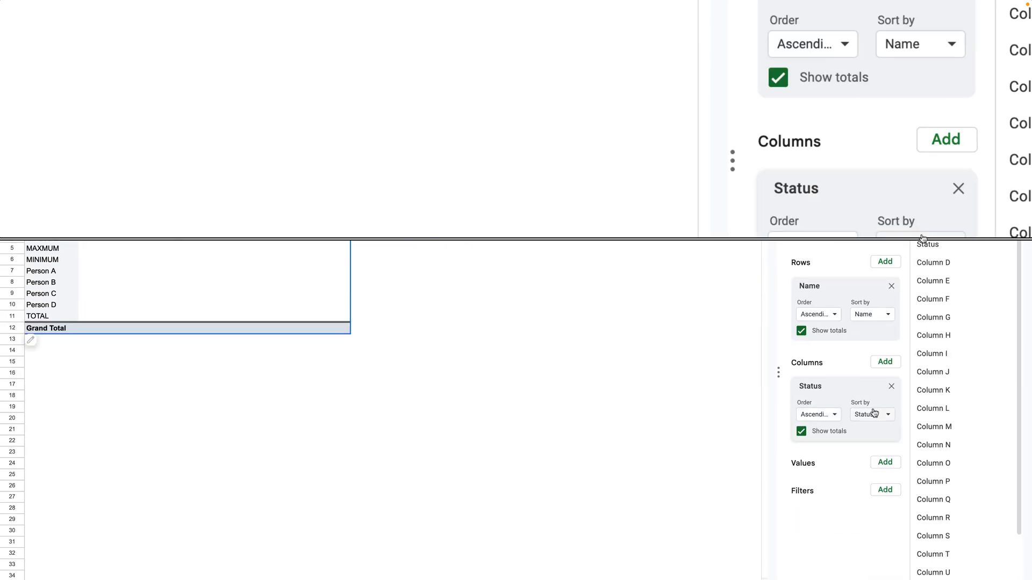
{"action": "left_click", "coordinate": [885, 501]}
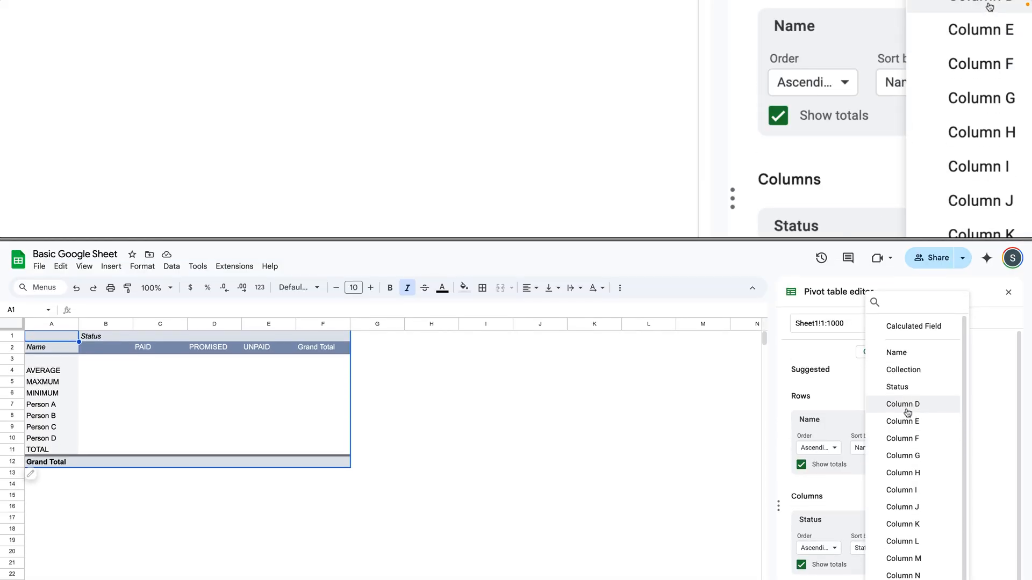
{"action": "left_click", "coordinate": [910, 408]}
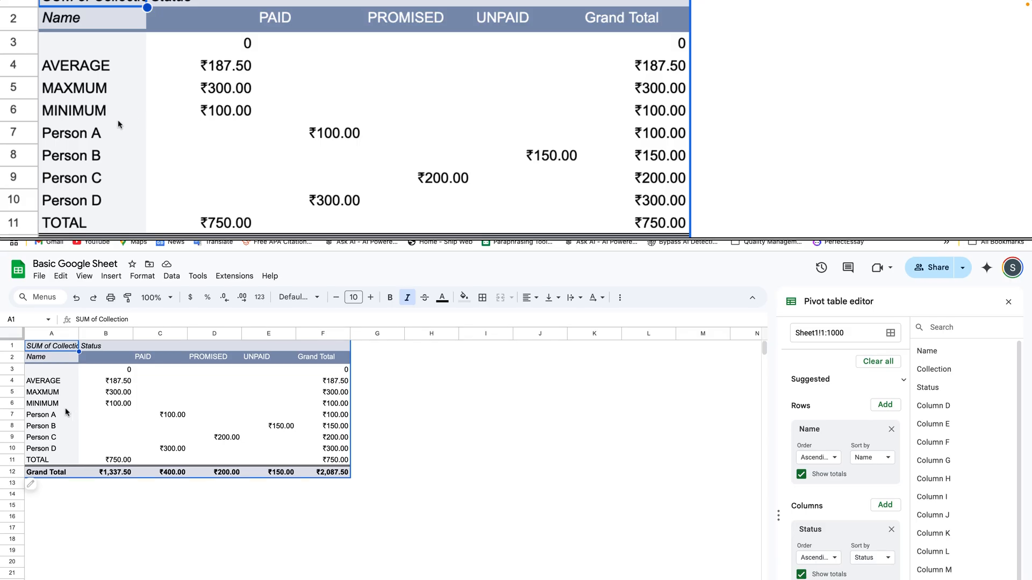
{"action": "left_click", "coordinate": [92, 408]}
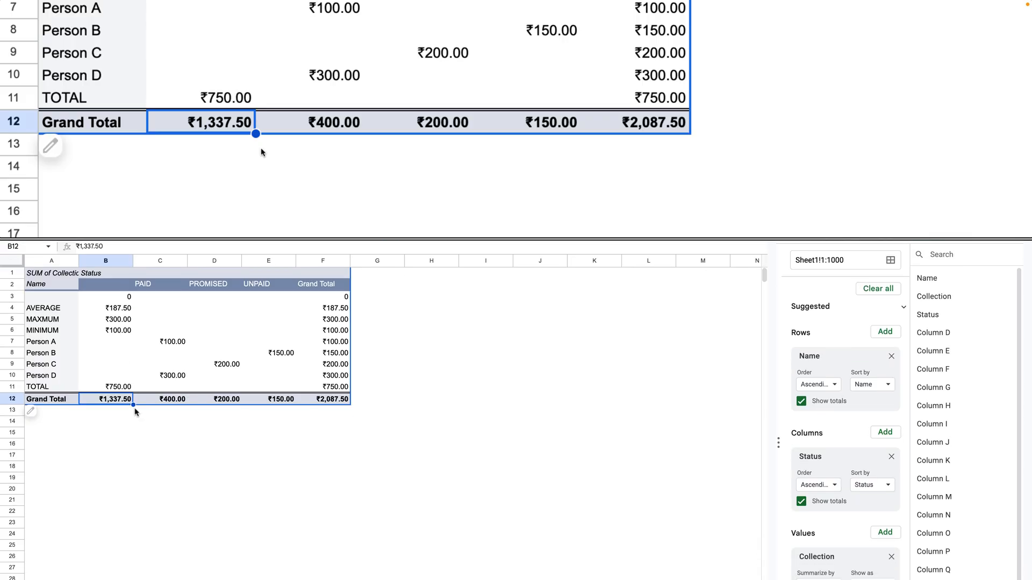
Delete the pivot table sheet built from the whole of Sheet1 and confirm the deletion.
{"action": "mouse_move", "coordinate": [338, 238]}
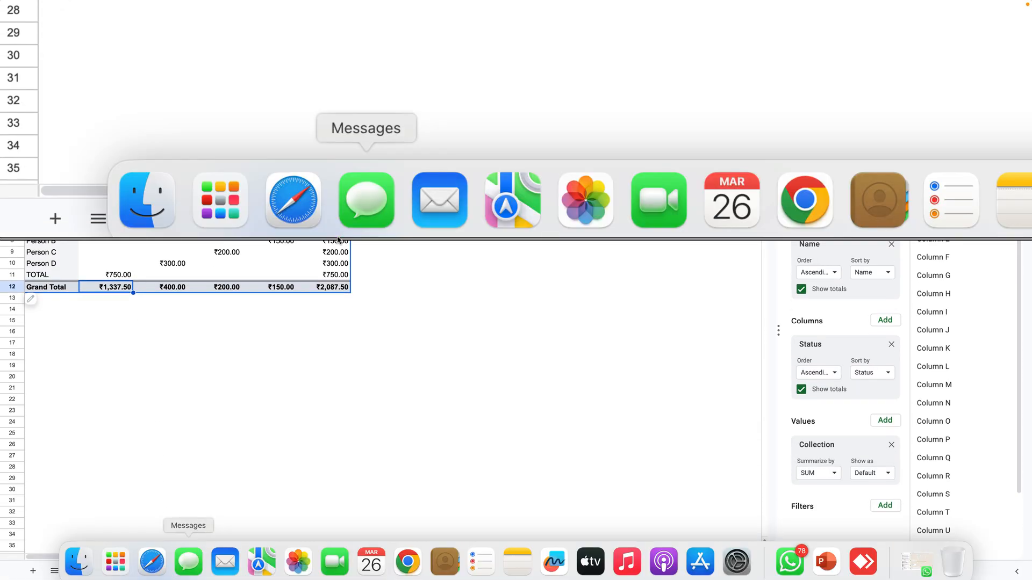
{"action": "left_click", "coordinate": [152, 571]}
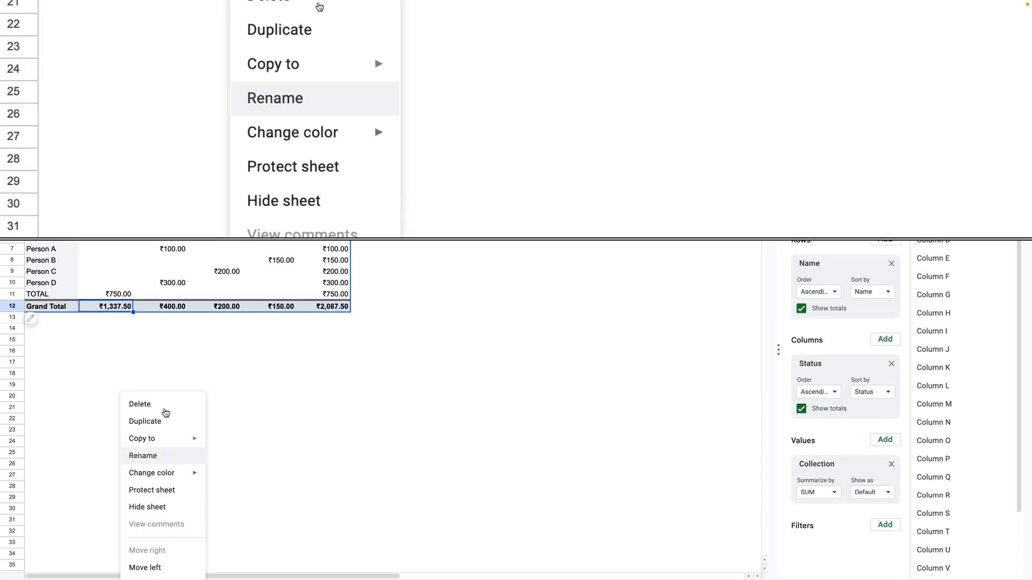
{"action": "left_click", "coordinate": [164, 413]}
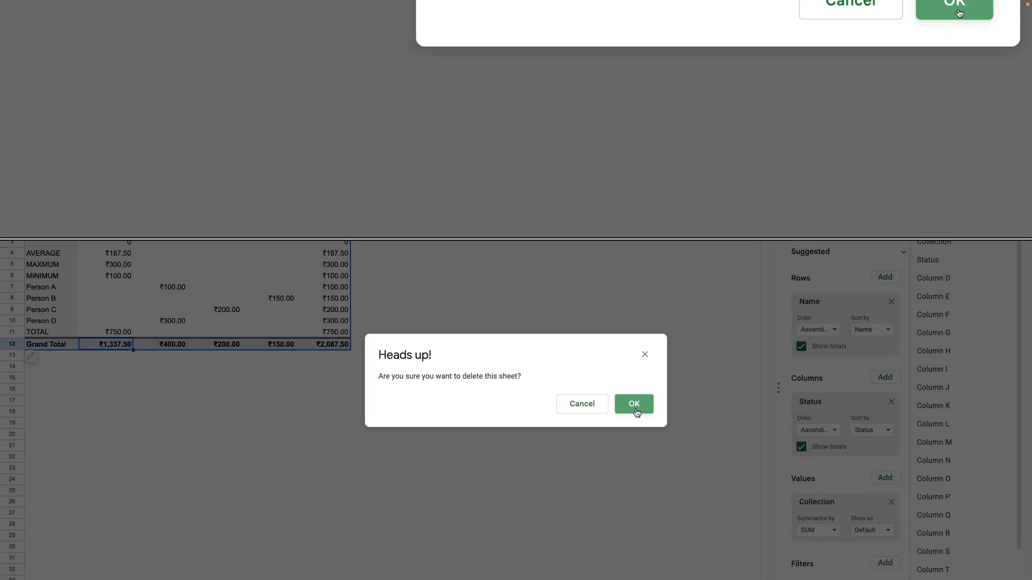
{"action": "left_click", "coordinate": [635, 404]}
{"action": "scroll", "coordinate": [621, 416], "scroll_direction": "down", "scroll_amount": 3}
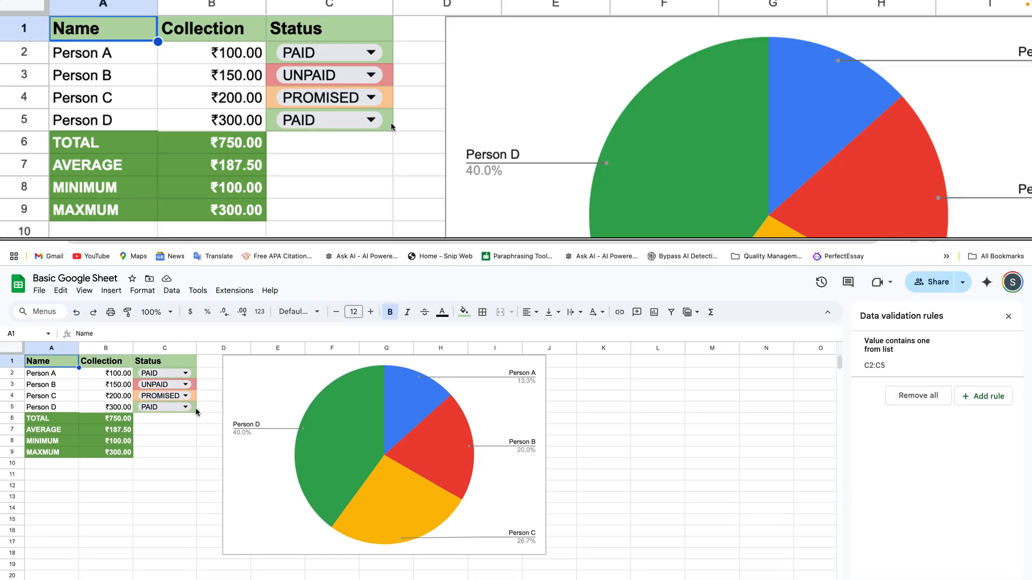
Create a pivot table on a new sheet from only the data in Sheet1!A1:C5.
{"action": "left_click", "coordinate": [195, 414], "text": "shift"}
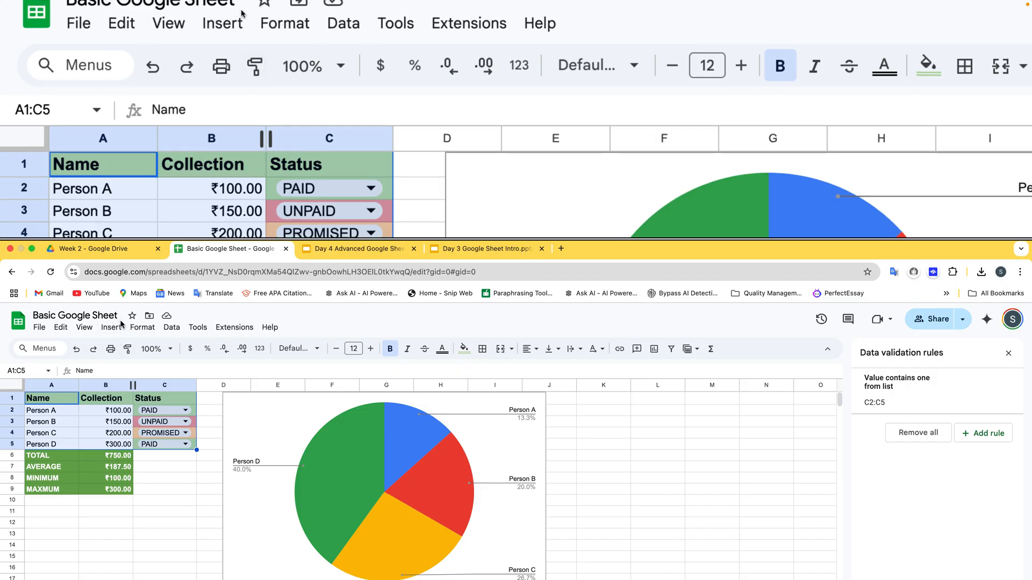
{"action": "left_click", "coordinate": [110, 328]}
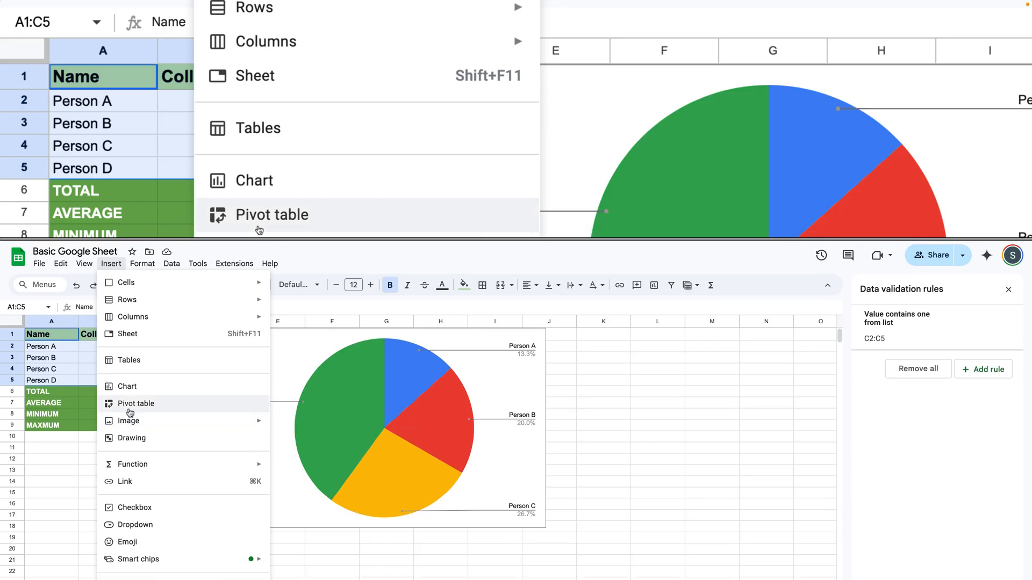
{"action": "left_click", "coordinate": [130, 411]}
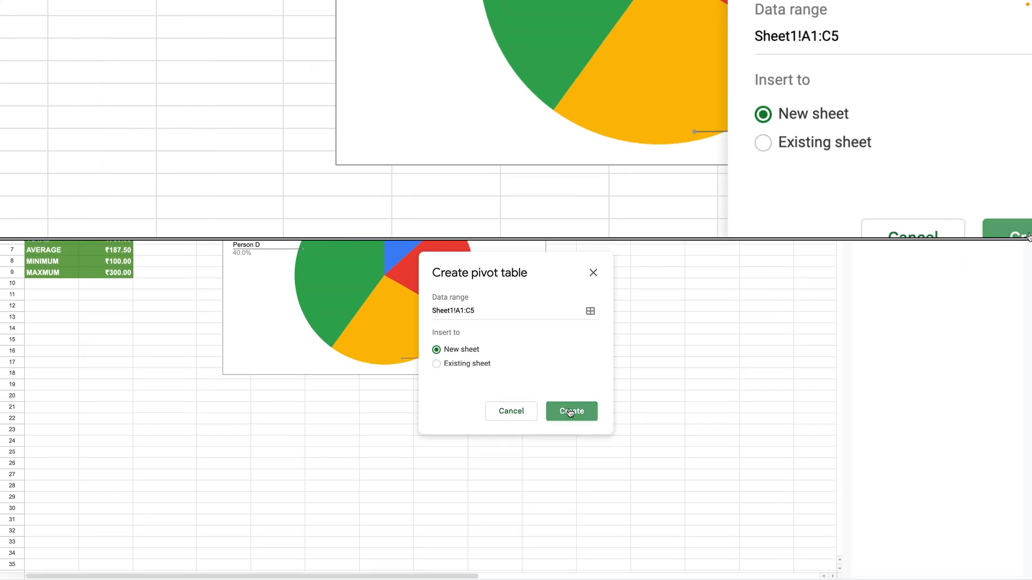
{"action": "left_click", "coordinate": [570, 412]}
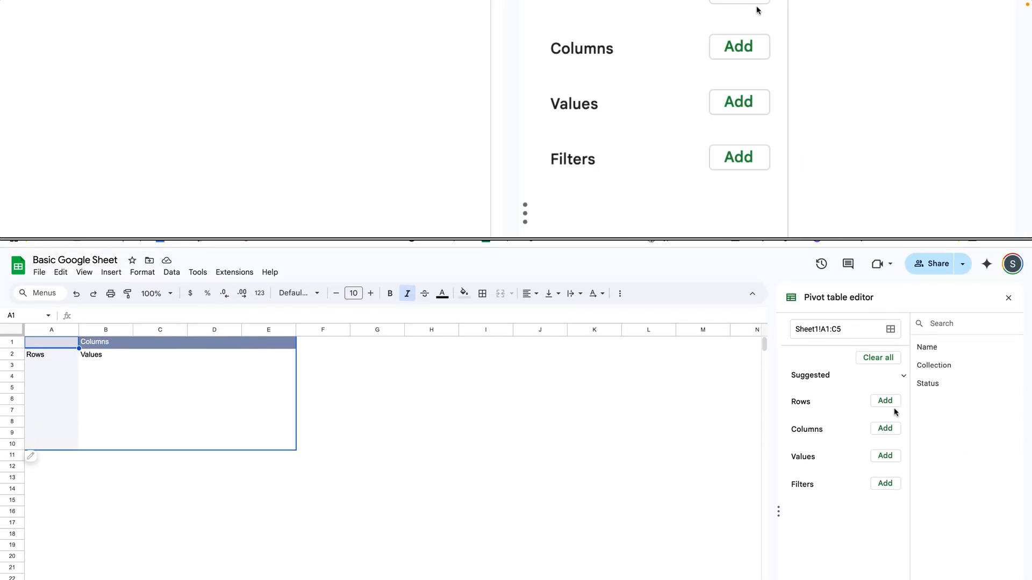
Add Name to the rows and Status to the columns of the new pivot table.
{"action": "left_click", "coordinate": [888, 411]}
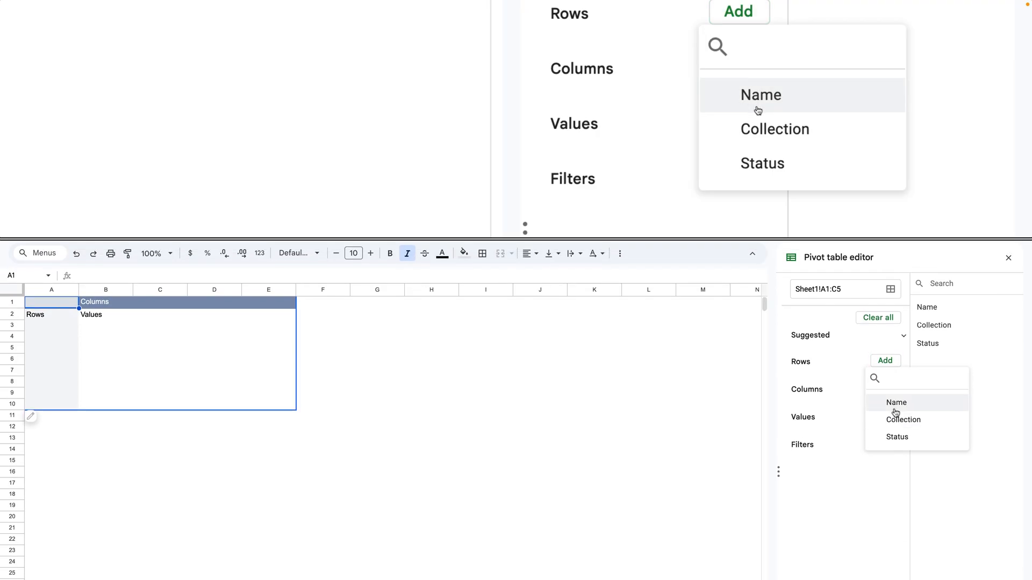
{"action": "left_click", "coordinate": [895, 412]}
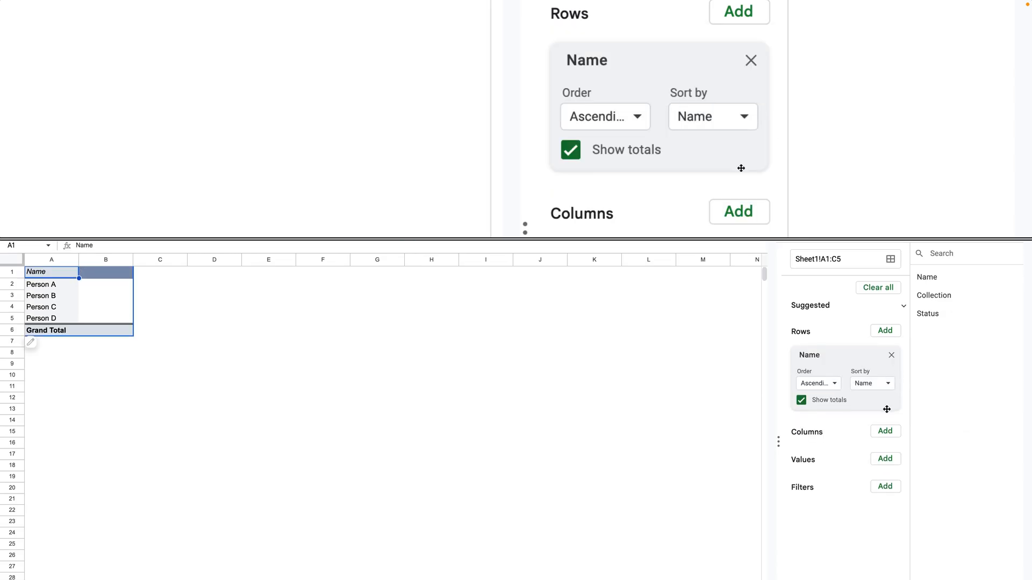
{"action": "left_click", "coordinate": [885, 411]}
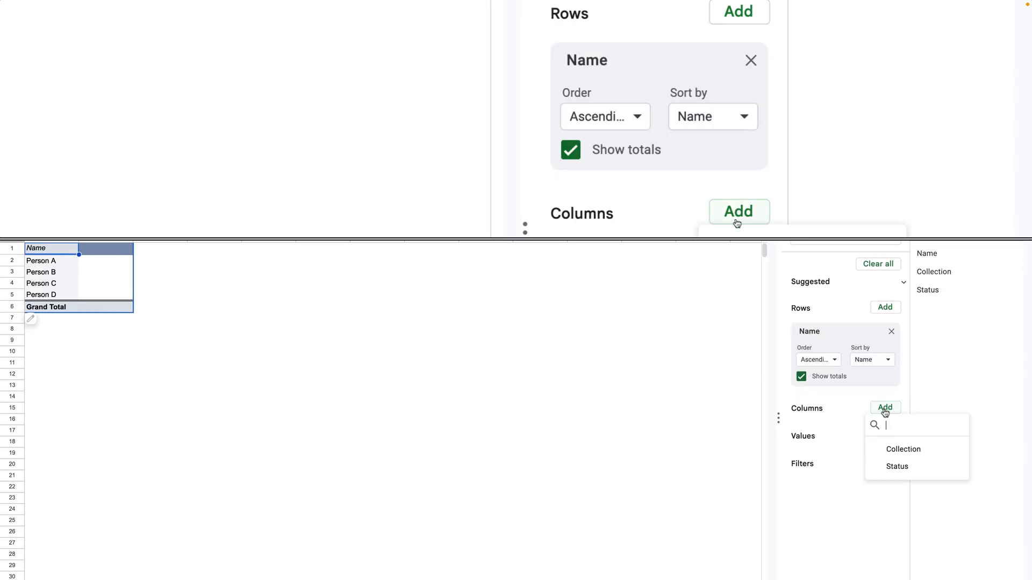
{"action": "scroll", "coordinate": [887, 414], "scroll_direction": "down", "scroll_amount": 2}
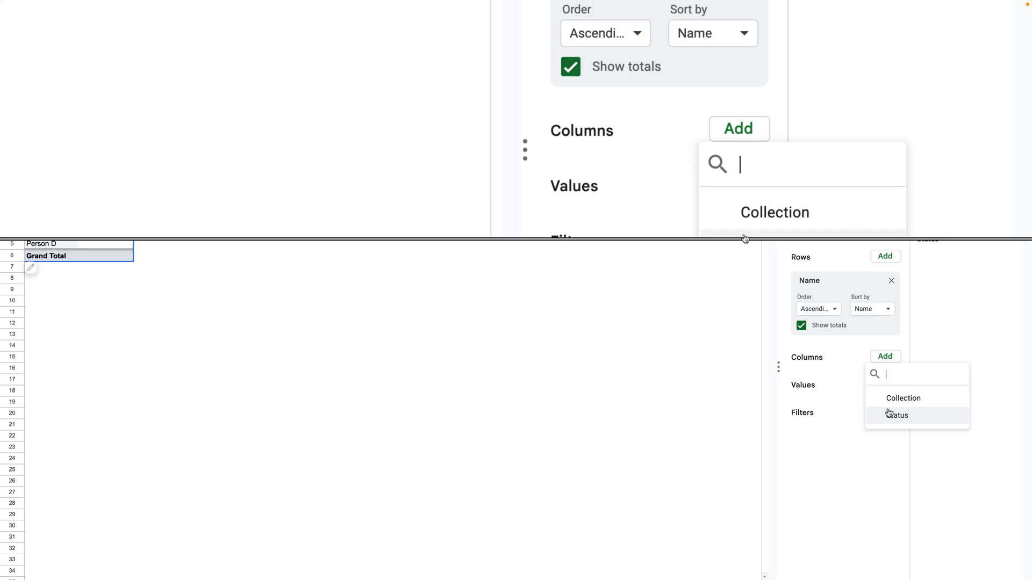
{"action": "left_click", "coordinate": [890, 415]}
{"action": "scroll", "coordinate": [888, 411], "scroll_direction": "down", "scroll_amount": 2}
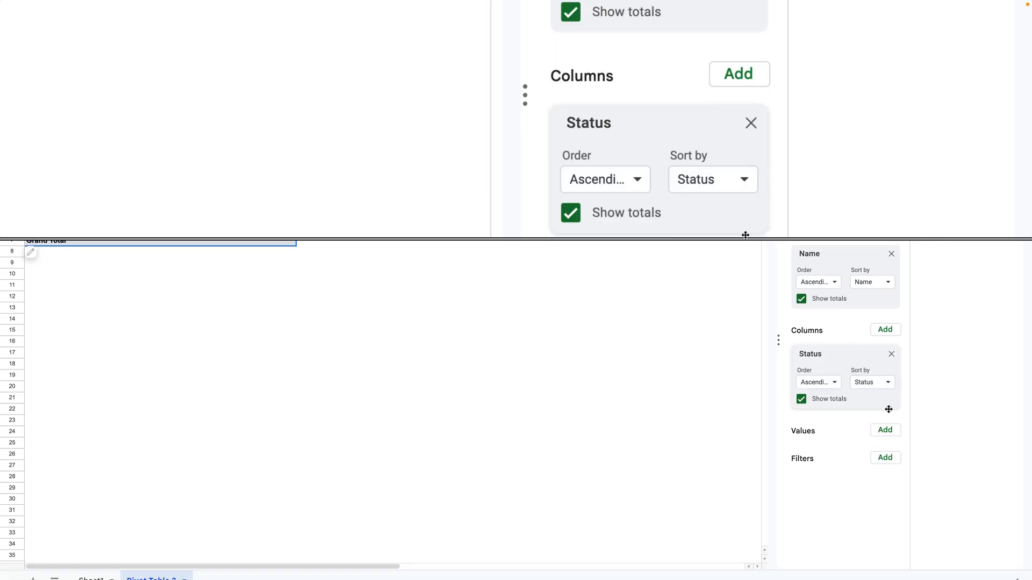
Add Collection, summarised by SUM, to the values of the pivot table.
{"action": "left_click", "coordinate": [885, 421]}
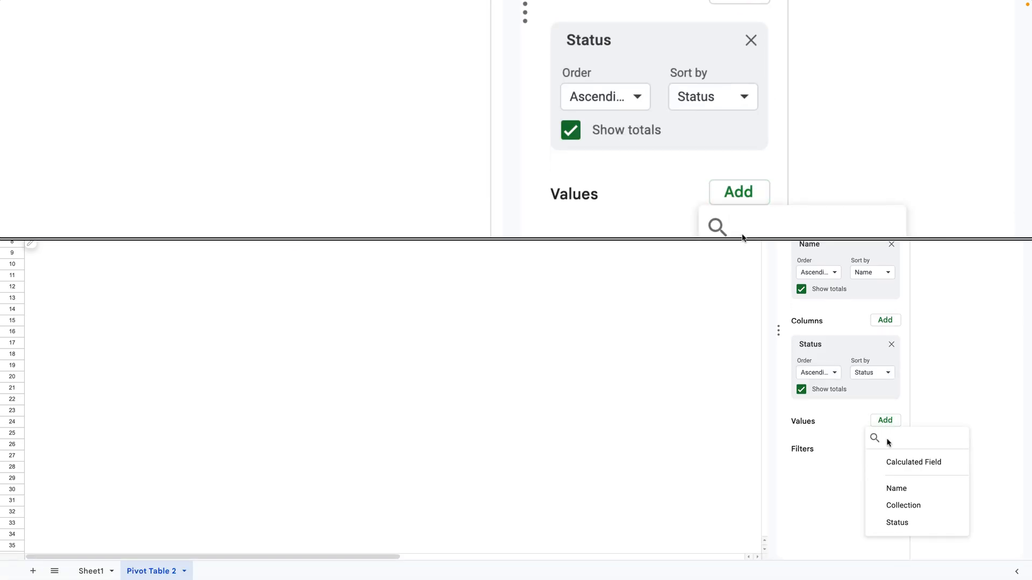
{"action": "left_click", "coordinate": [890, 514]}
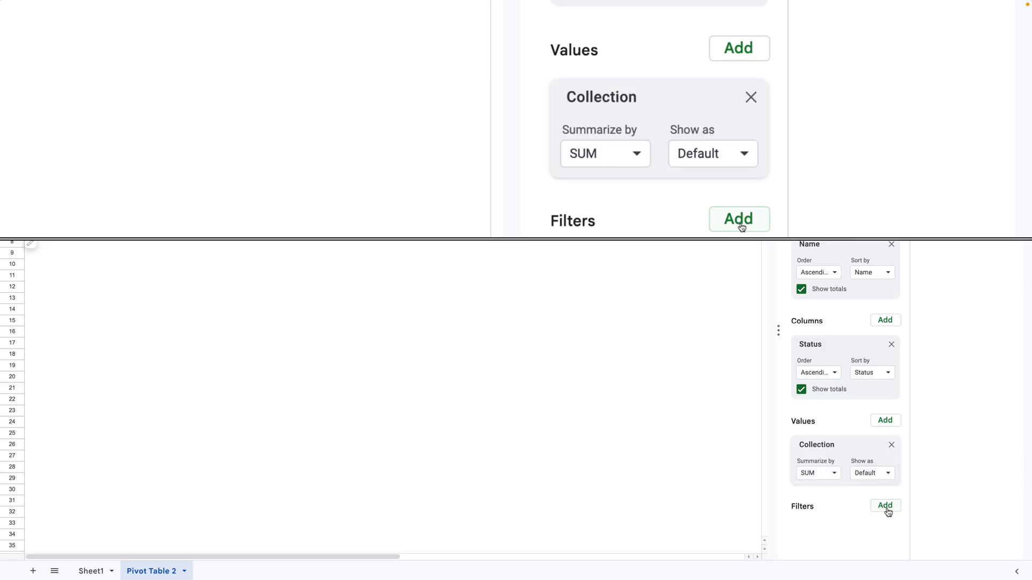
{"action": "scroll", "coordinate": [481, 413], "scroll_direction": "up", "scroll_amount": 4}
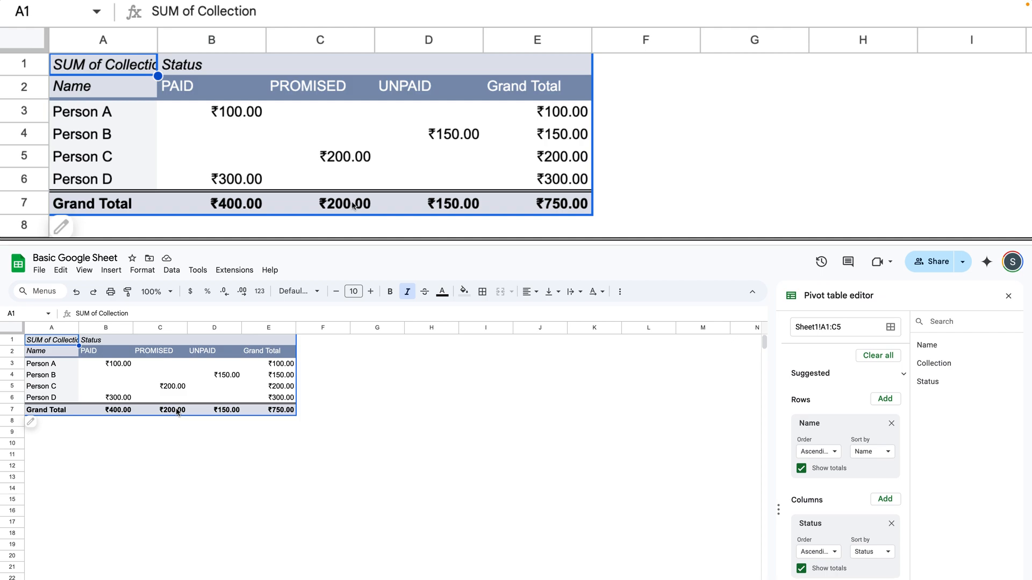
Examine the pivot table's Grand Total row for PAID, PROMISED, UNPAID and the overall collection.
{"action": "left_click", "coordinate": [110, 412]}
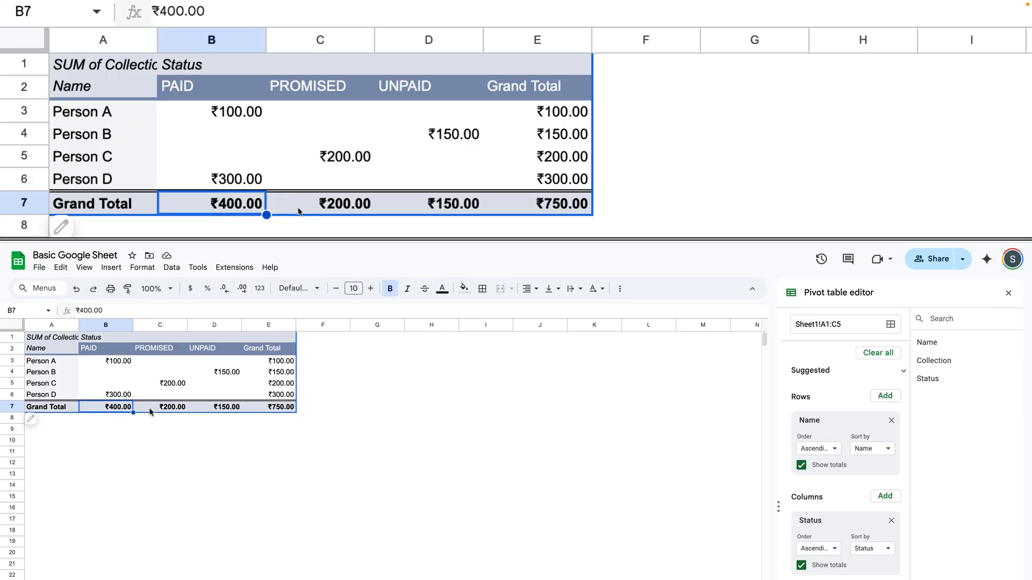
{"action": "left_click", "coordinate": [173, 405]}
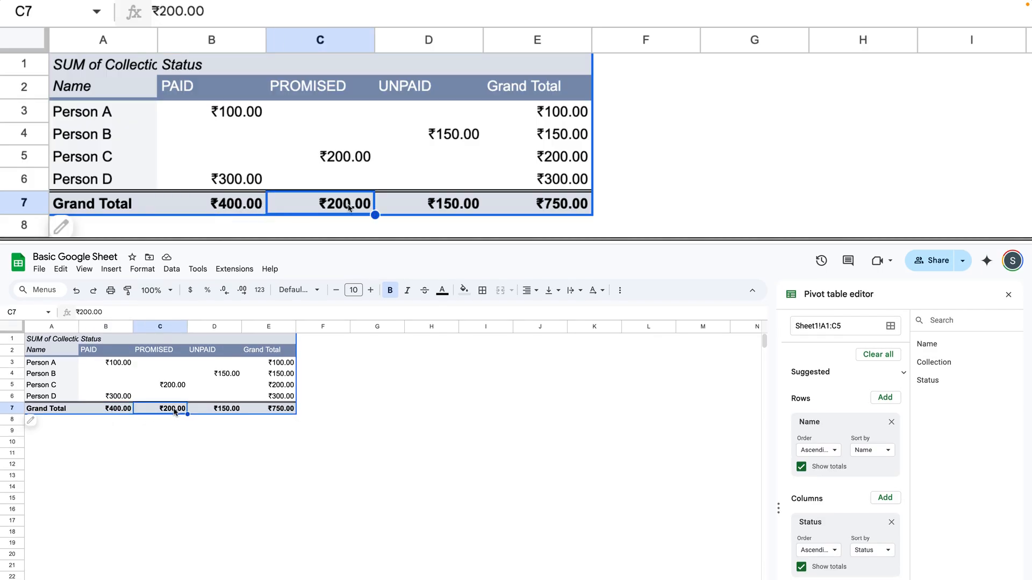
{"action": "left_click", "coordinate": [232, 411]}
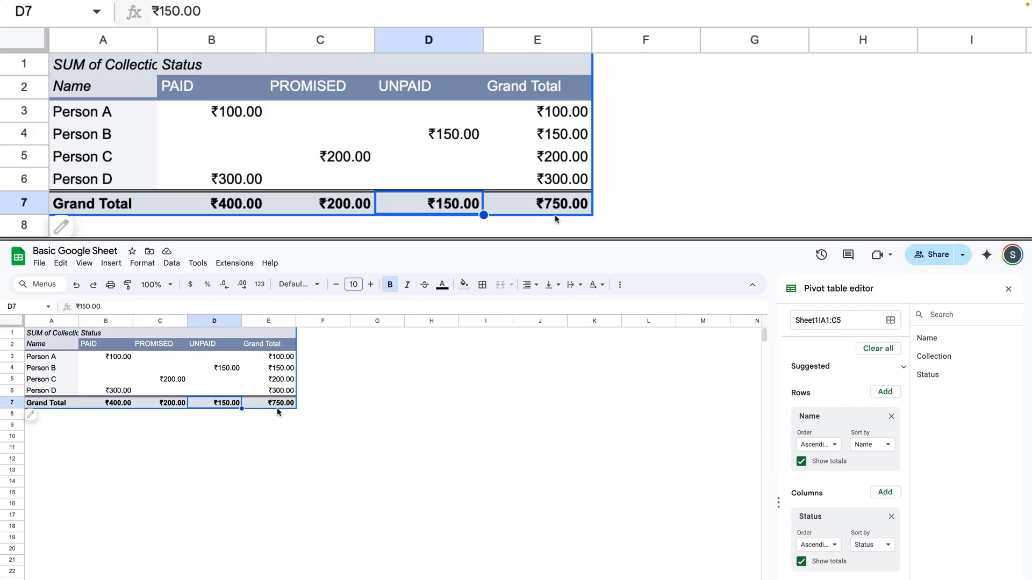
{"action": "left_click", "coordinate": [278, 408]}
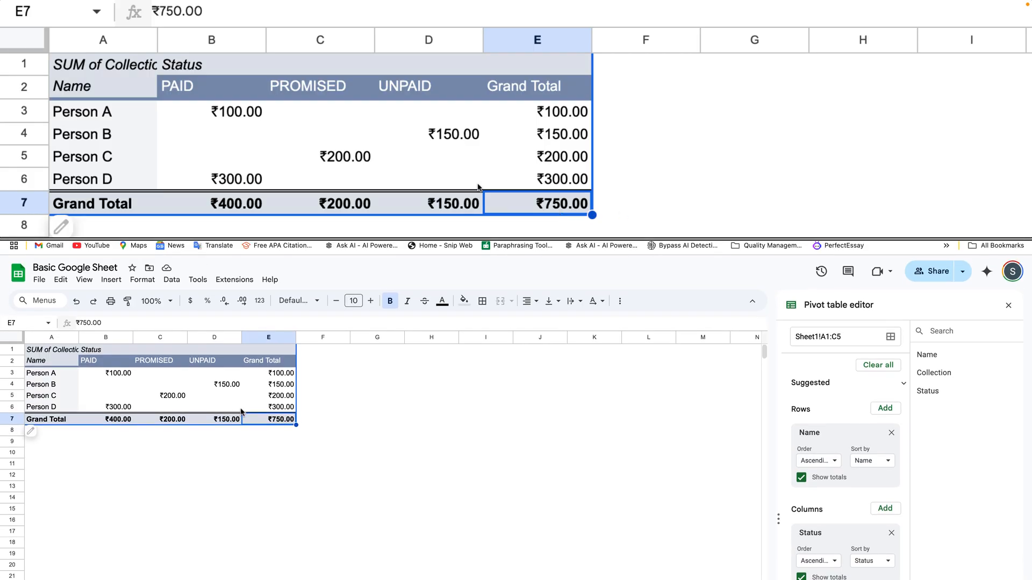
{"action": "left_click", "coordinate": [220, 405]}
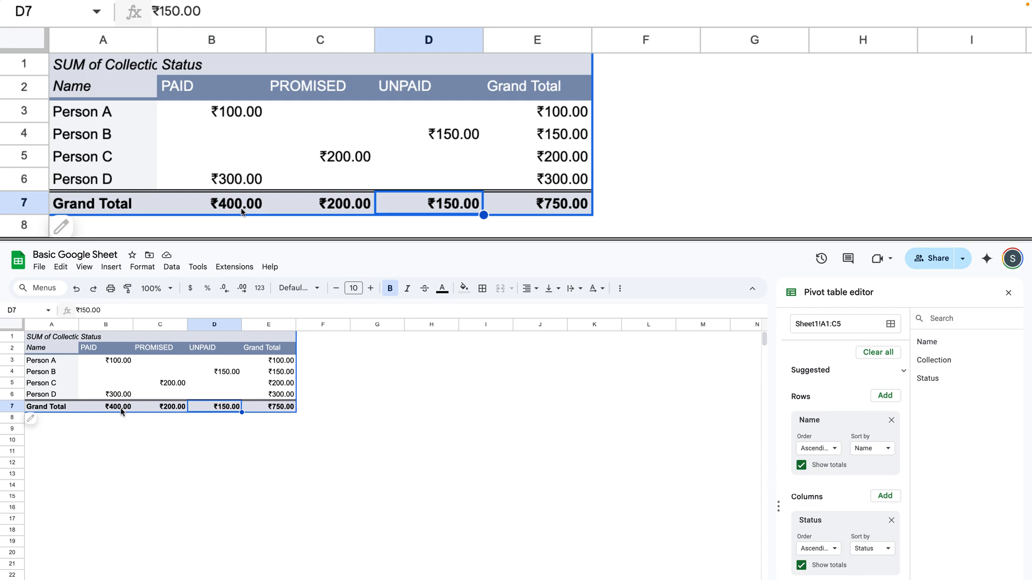
{"action": "left_click", "coordinate": [122, 411]}
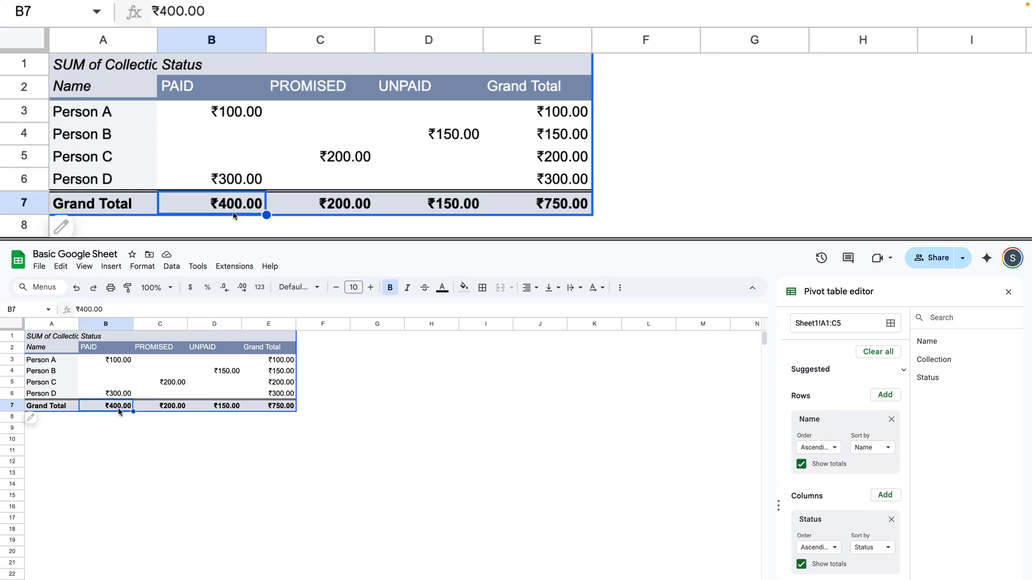
{"action": "left_click", "coordinate": [183, 404]}
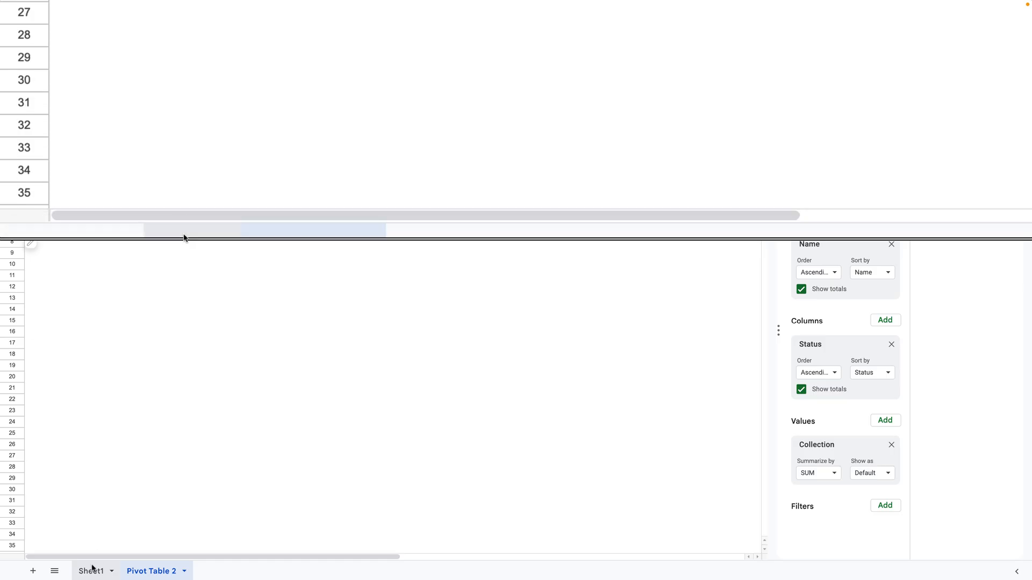
Change the statuses of Person B and Person C in C3 and C4 on Sheet1 to PAID.
{"action": "left_click", "coordinate": [92, 571]}
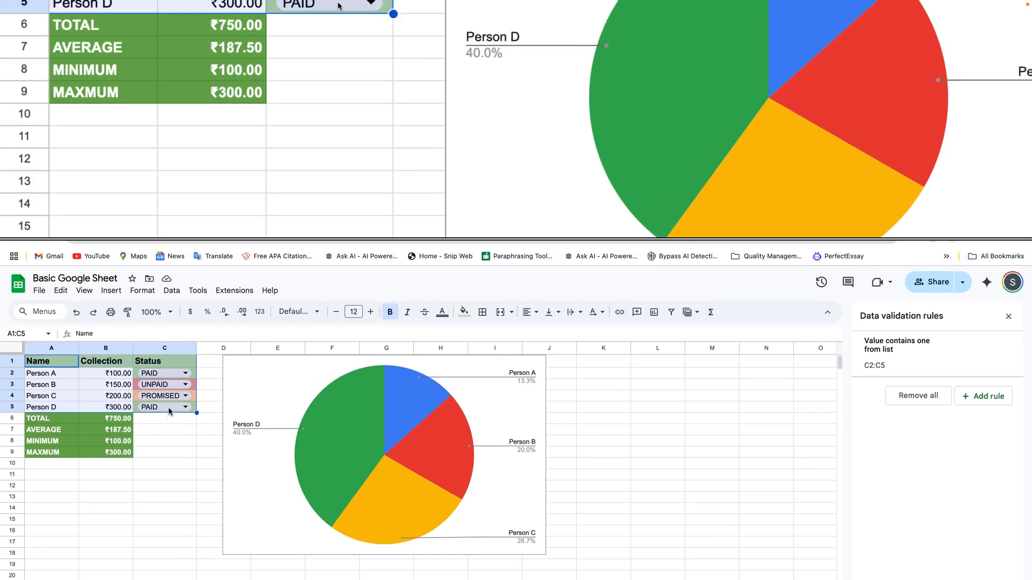
{"action": "left_click", "coordinate": [165, 452]}
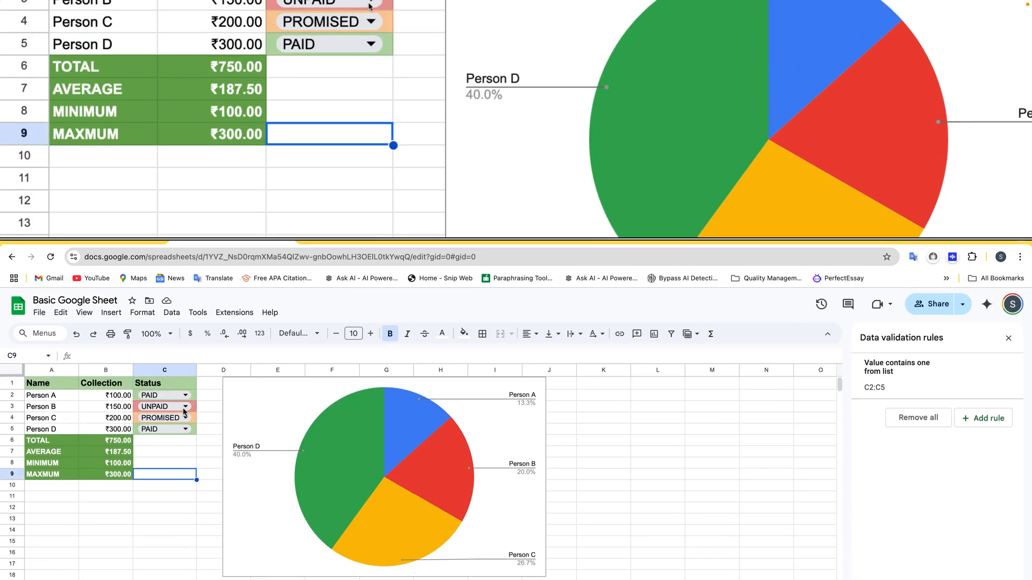
{"action": "left_click", "coordinate": [187, 411]}
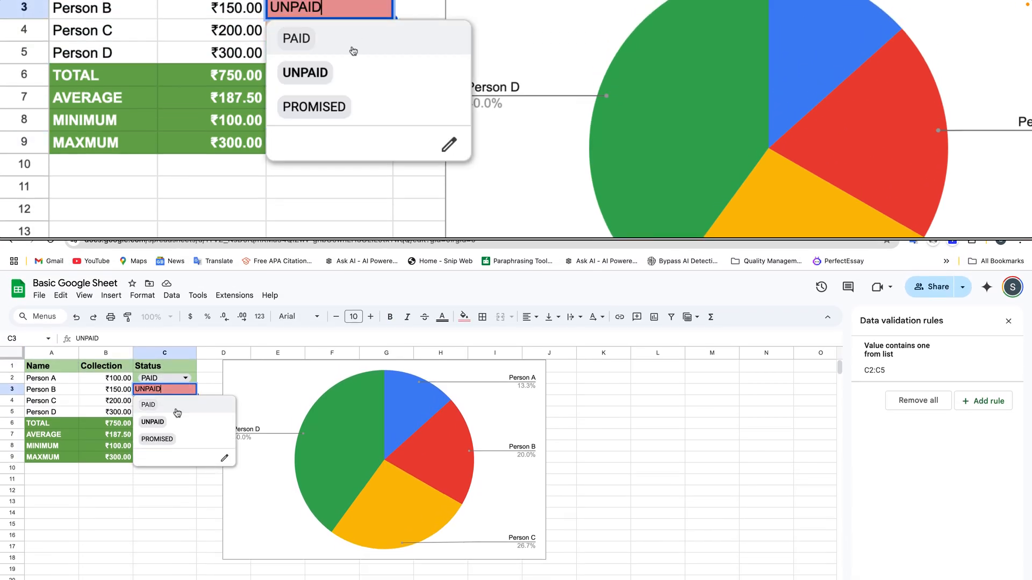
{"action": "left_click", "coordinate": [177, 411]}
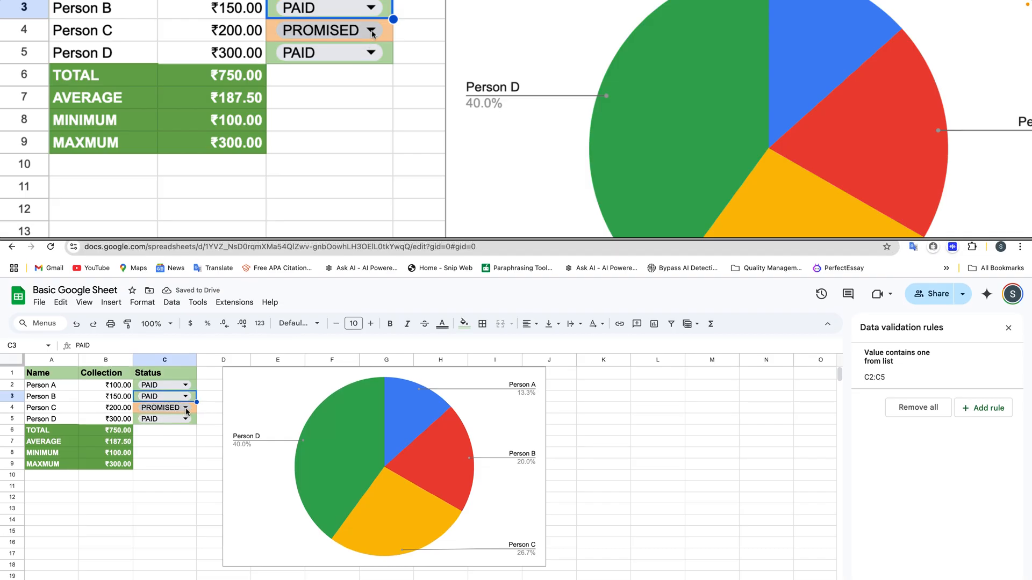
{"action": "left_click", "coordinate": [186, 409]}
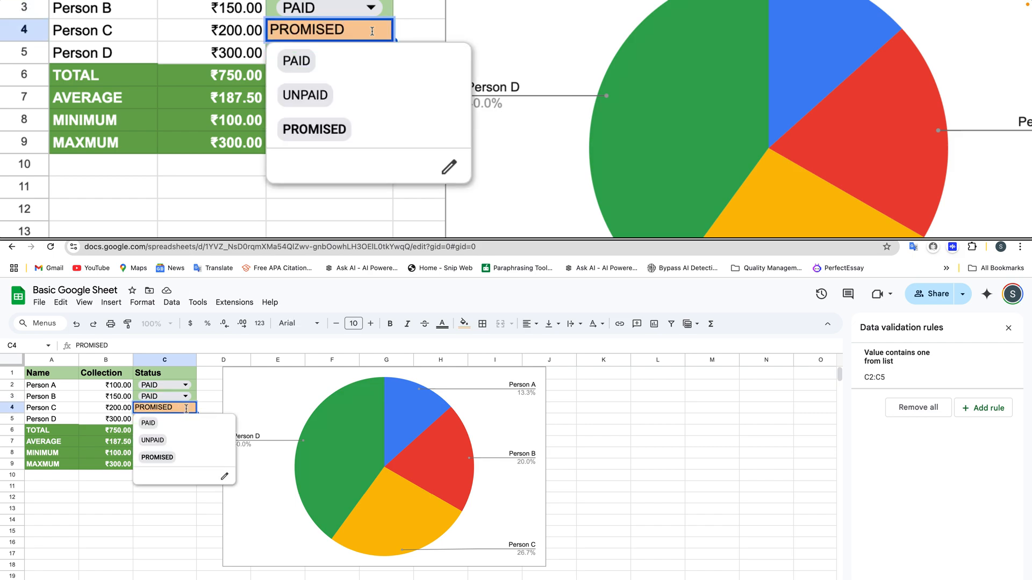
{"action": "left_click", "coordinate": [177, 400]}
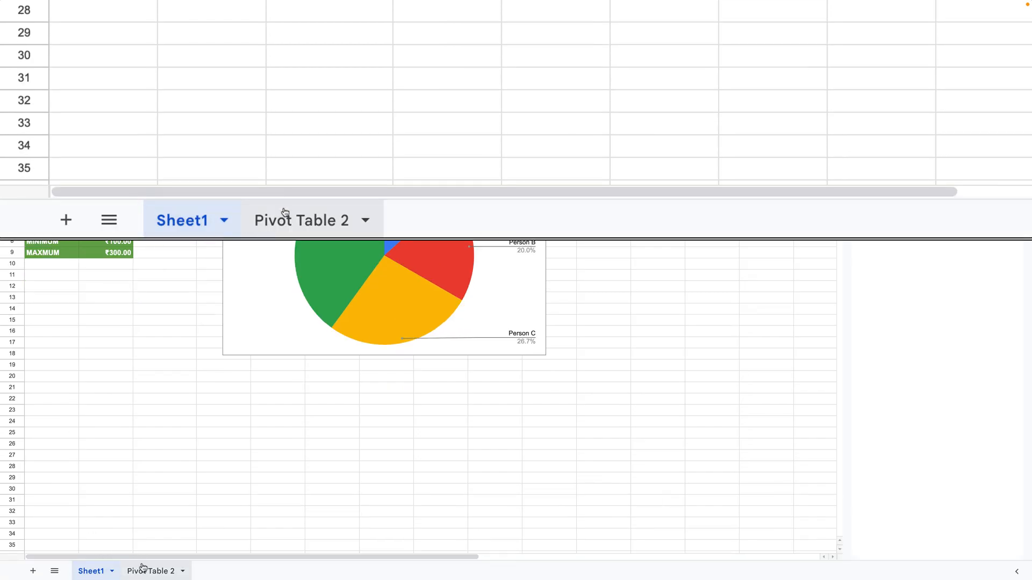
Check the PAID grand total in Pivot Table 2, and switch back to the Day 4 Advanced Google Sheet presentation.
{"action": "left_click", "coordinate": [144, 568]}
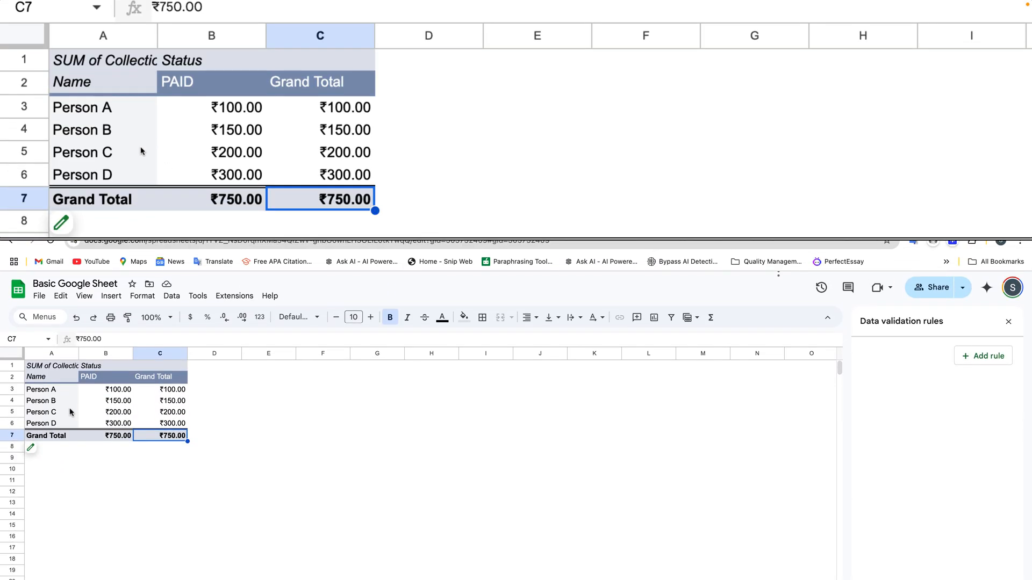
{"action": "left_click", "coordinate": [98, 433]}
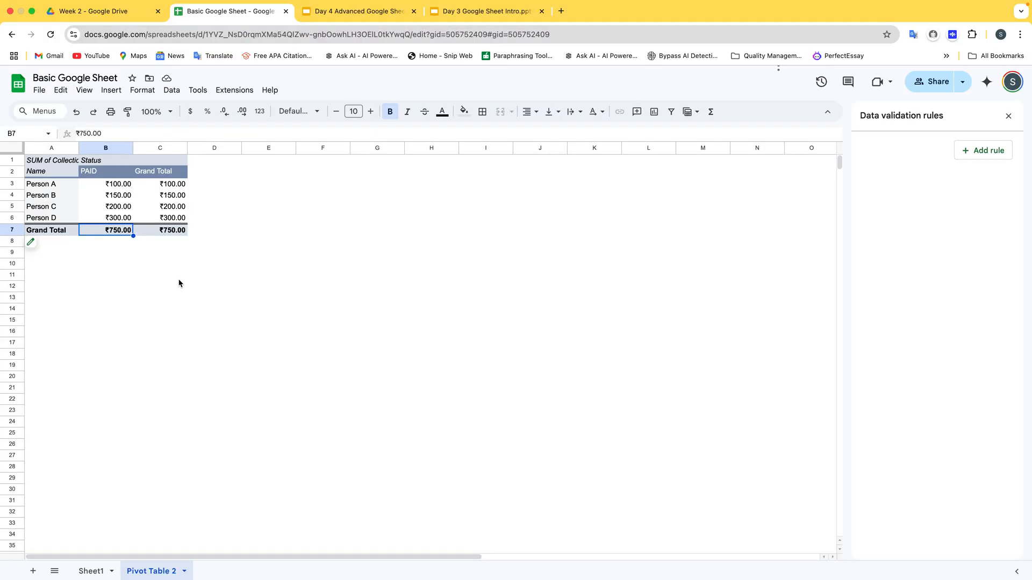
{"action": "left_click", "coordinate": [336, 16]}
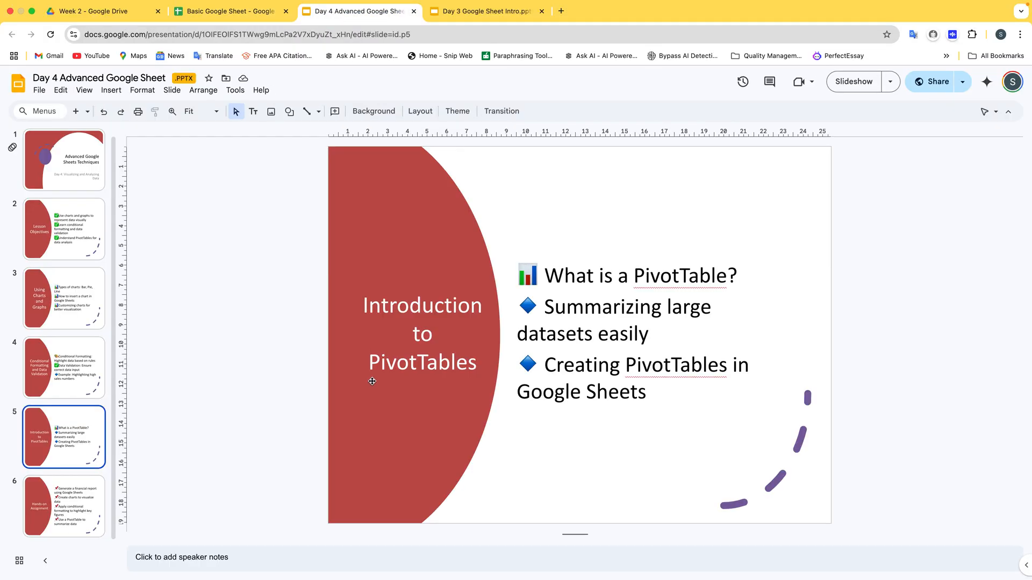
{"action": "mouse_move", "coordinate": [516, 4]}
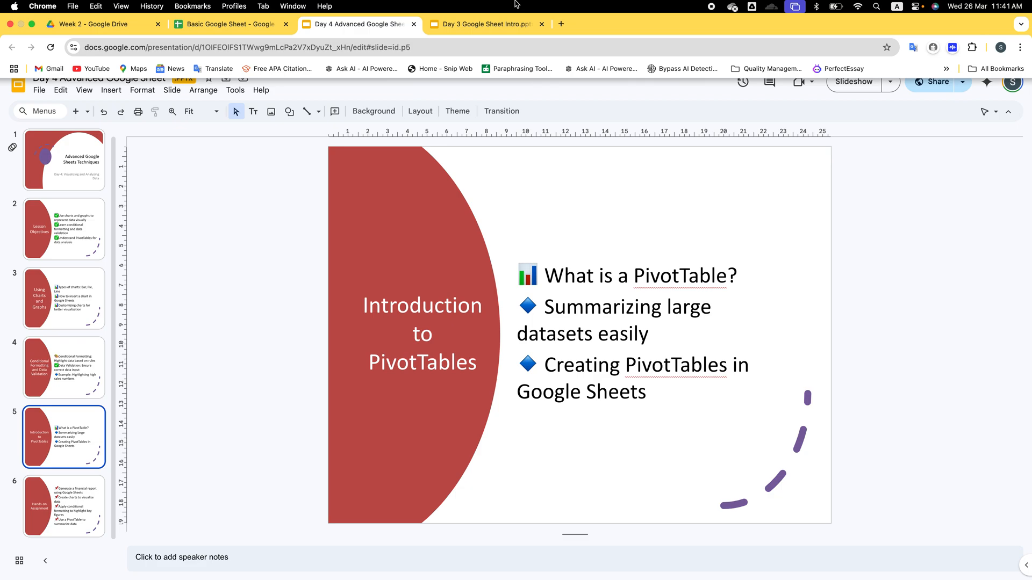